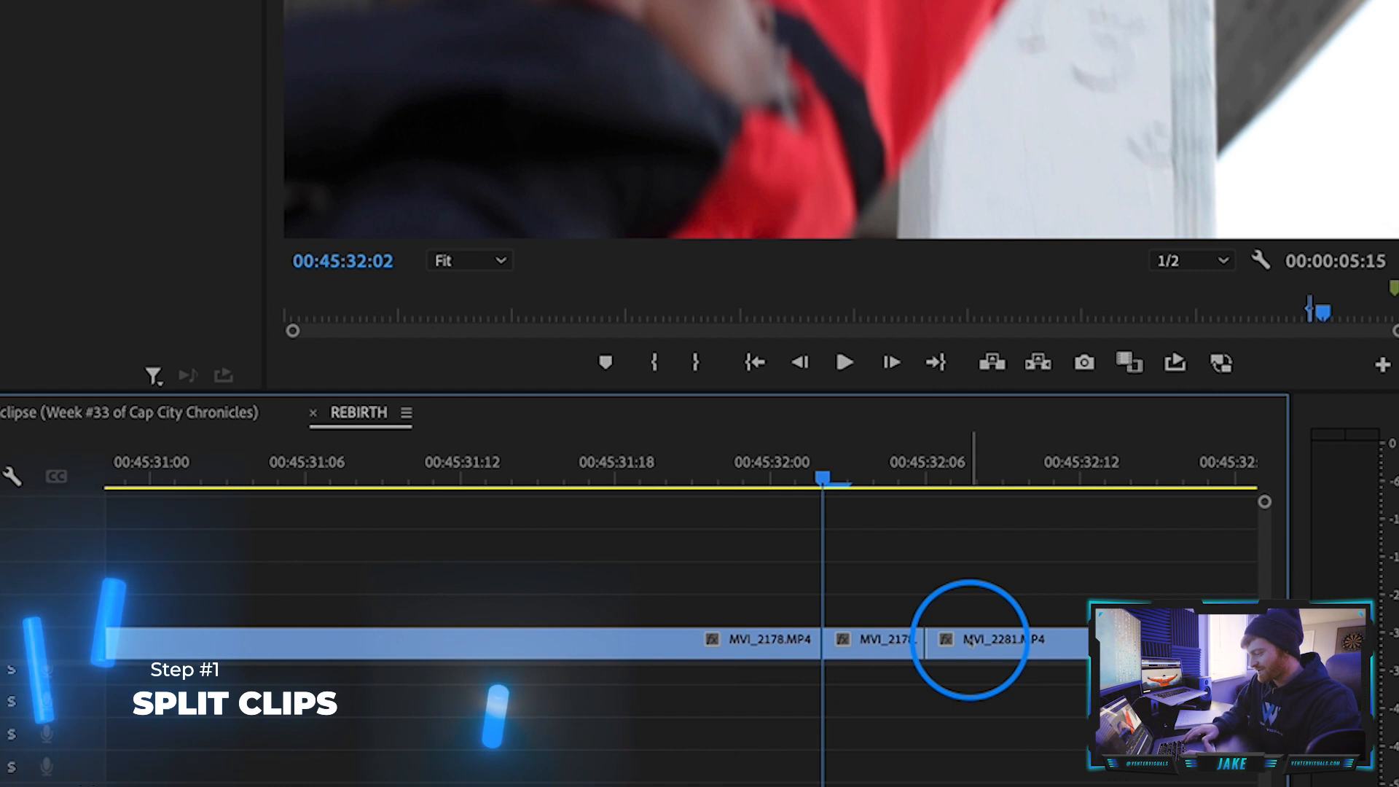
Step: Split clip MVI_2281.MP4 at 00:45:32:10, four frames past its cut with MVI_2178.MP4
key("Right")
key("Right")
key("Right")
key("Right")
key("Right")
key("Right")
key("Right")
key("Right")
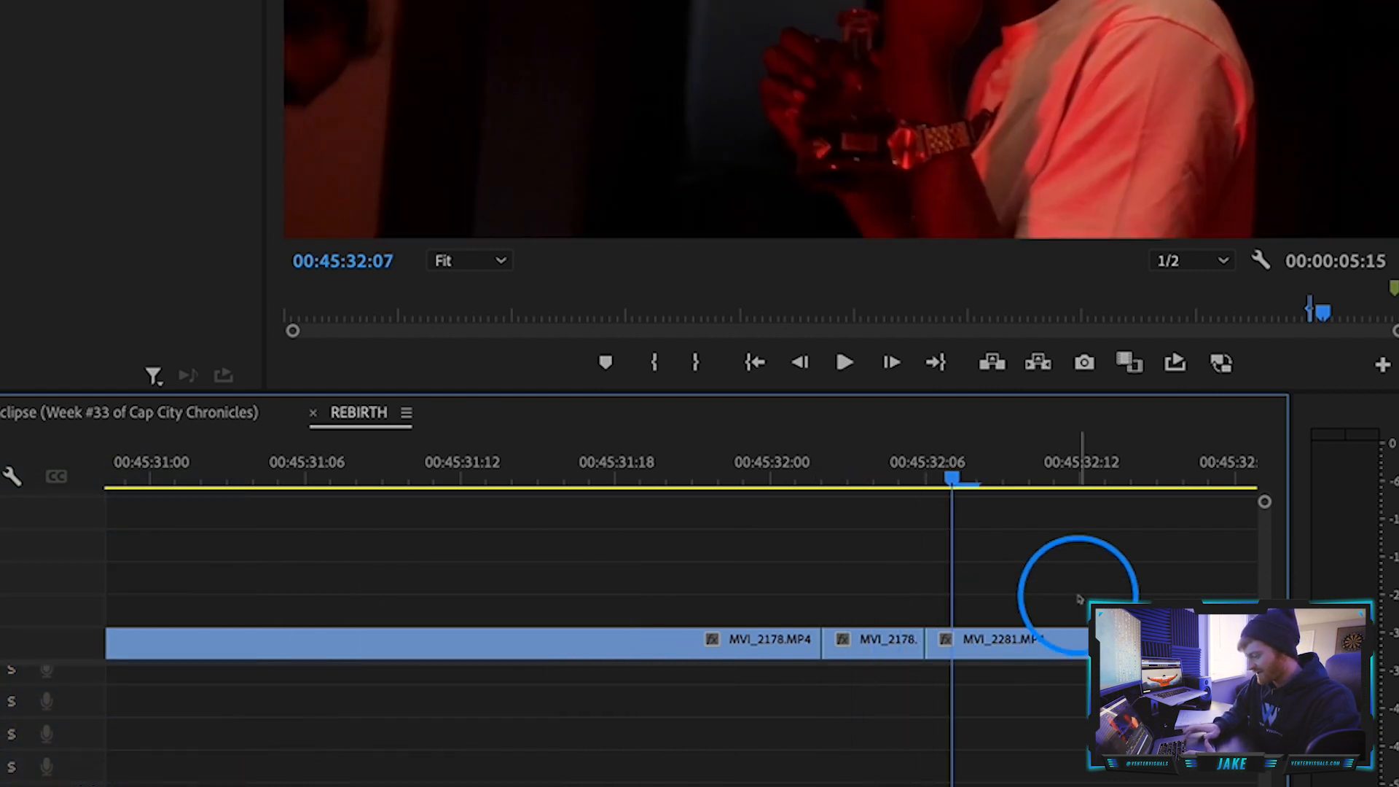
Step: Nest the two short segments on either side of the cut between MVI_2178.MP4 and MVI_2281.MP4
left_click_drag(1015, 599, 903, 656)
left_click(897, 457)
left_click(953, 644)
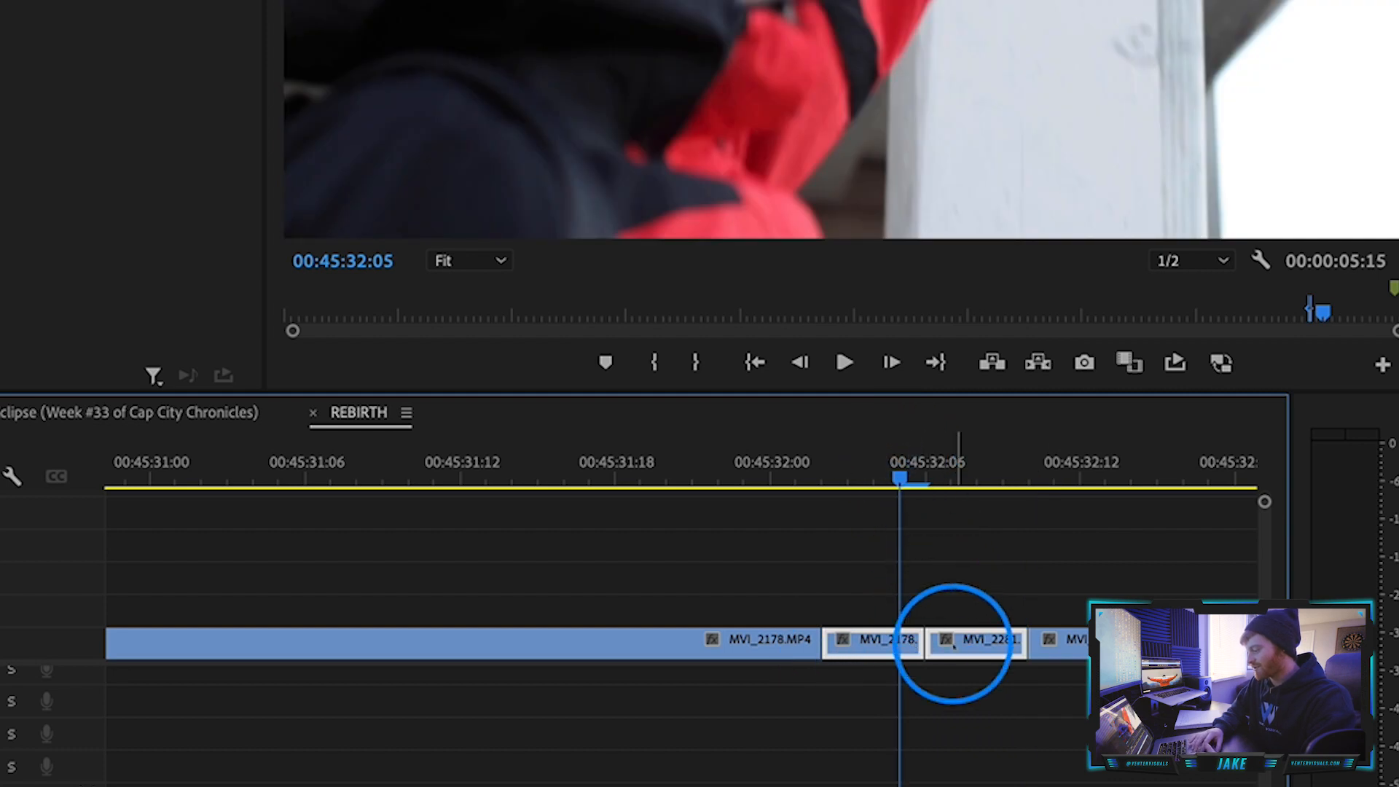
right_click(953, 644)
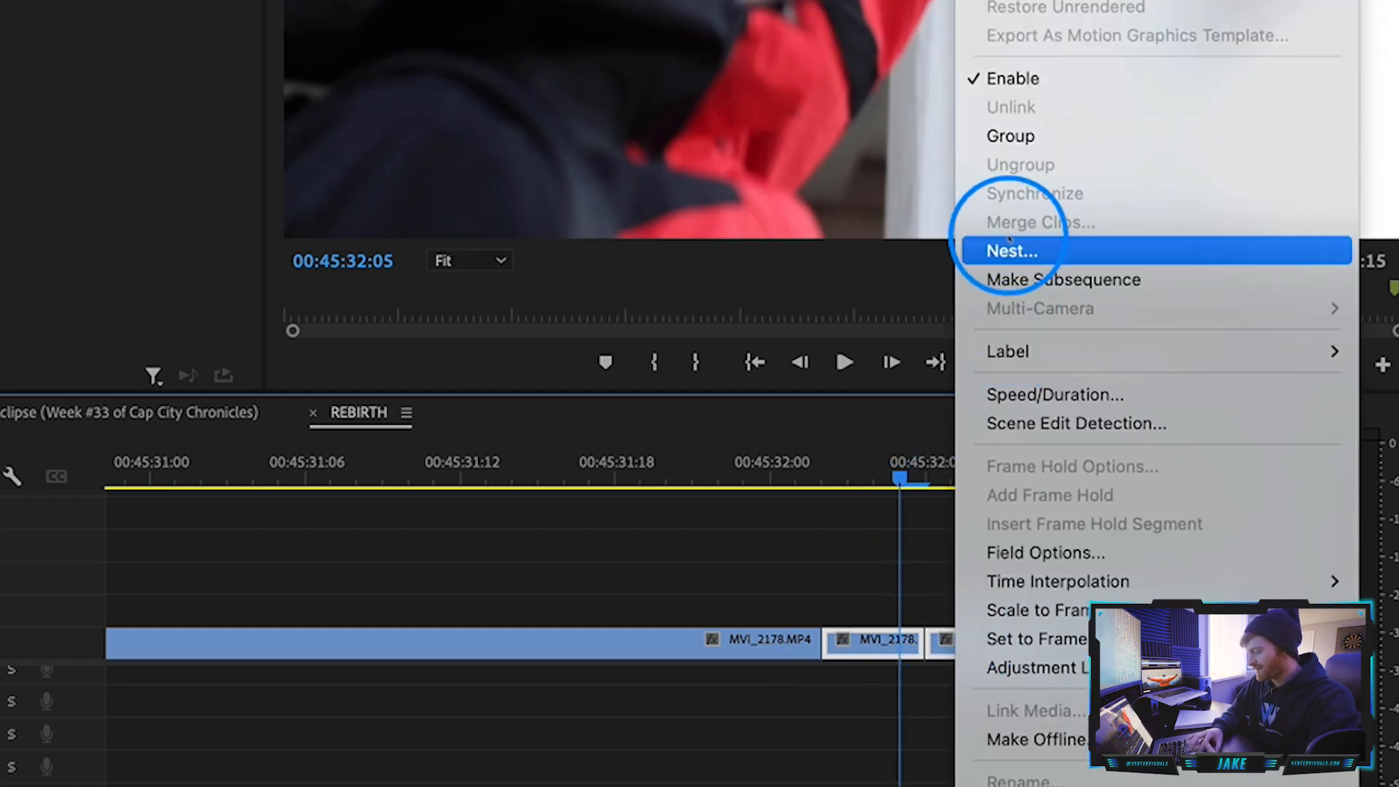
left_click(1013, 250)
left_click(291, 222)
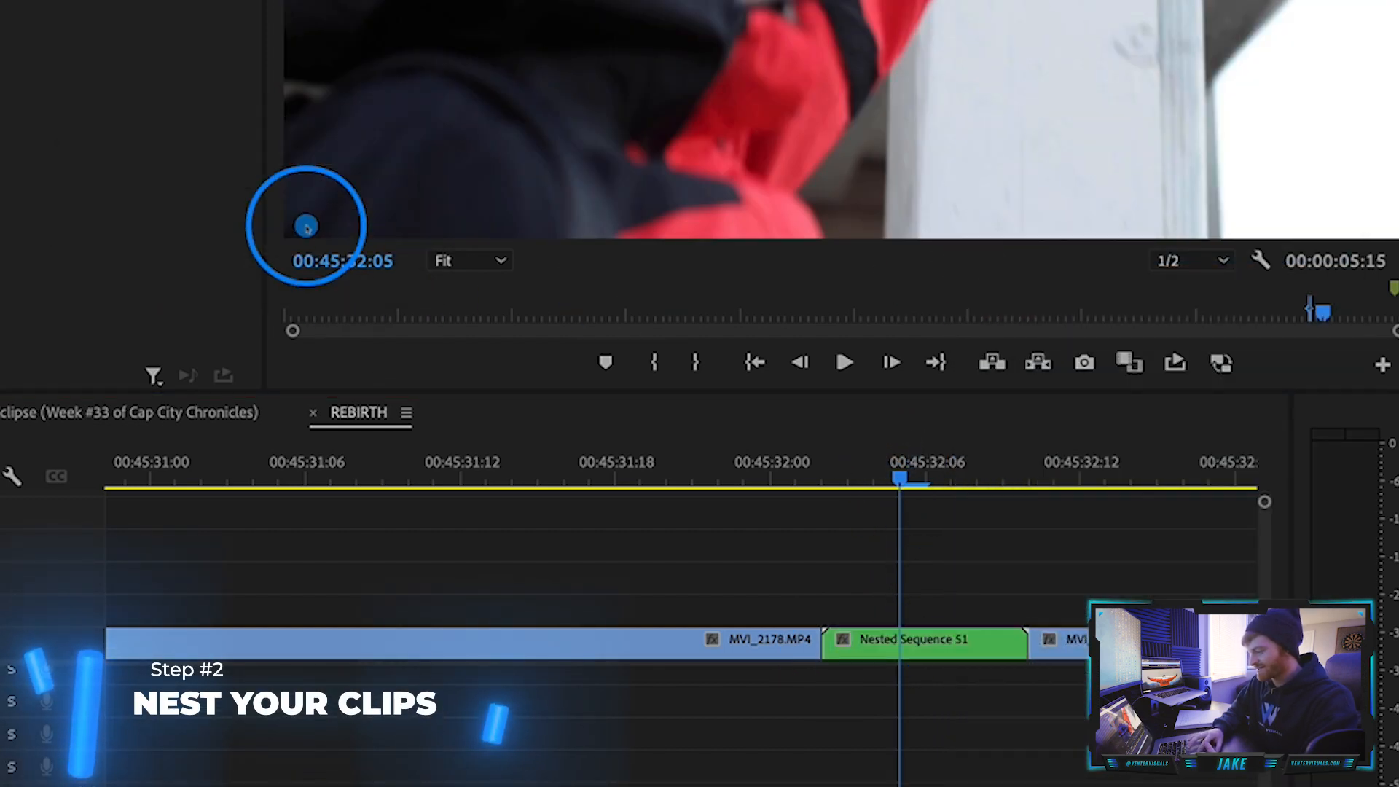
Step: Open the nested sequence to examine the clips inside it, and return to the REBIRTH sequence
left_click(955, 655)
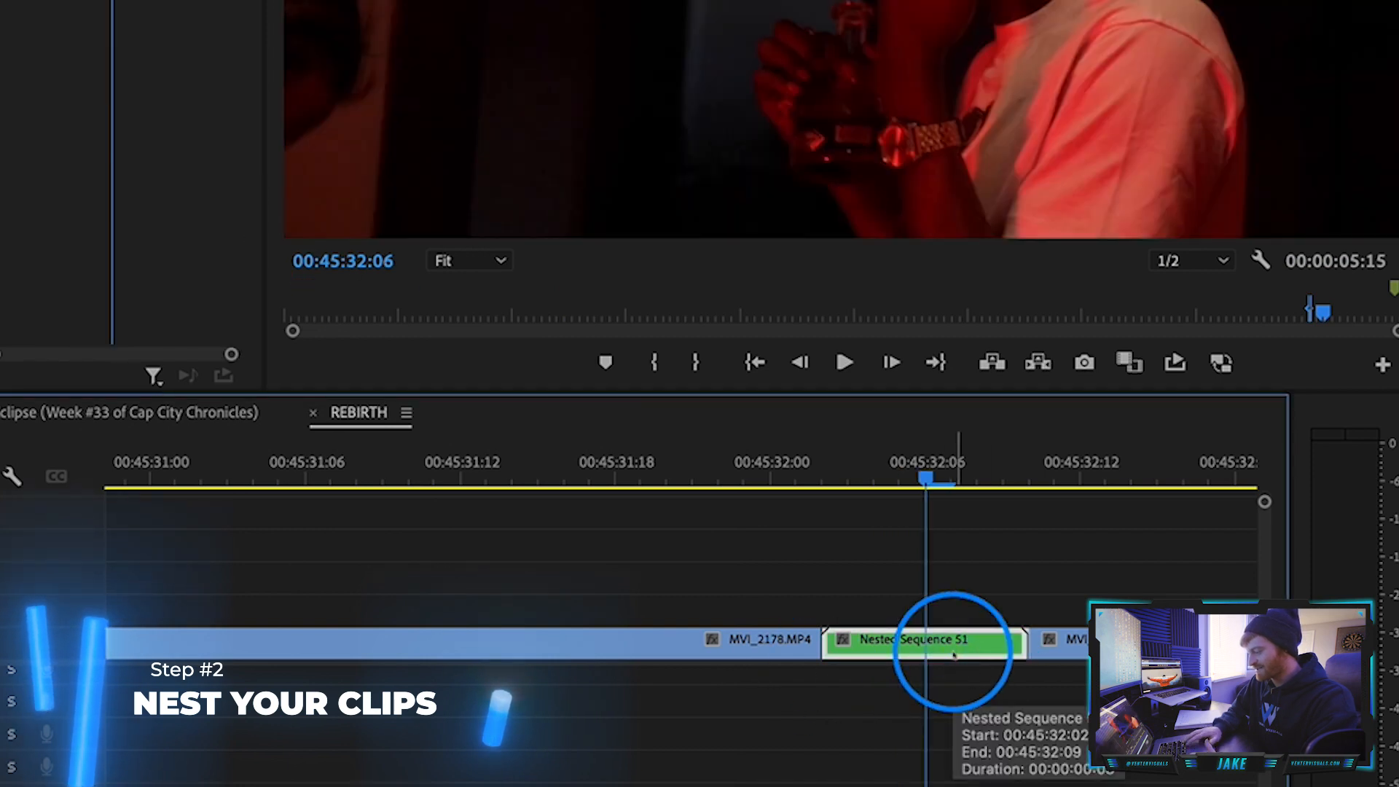
left_click(970, 658)
double_click(971, 657)
left_click(170, 633)
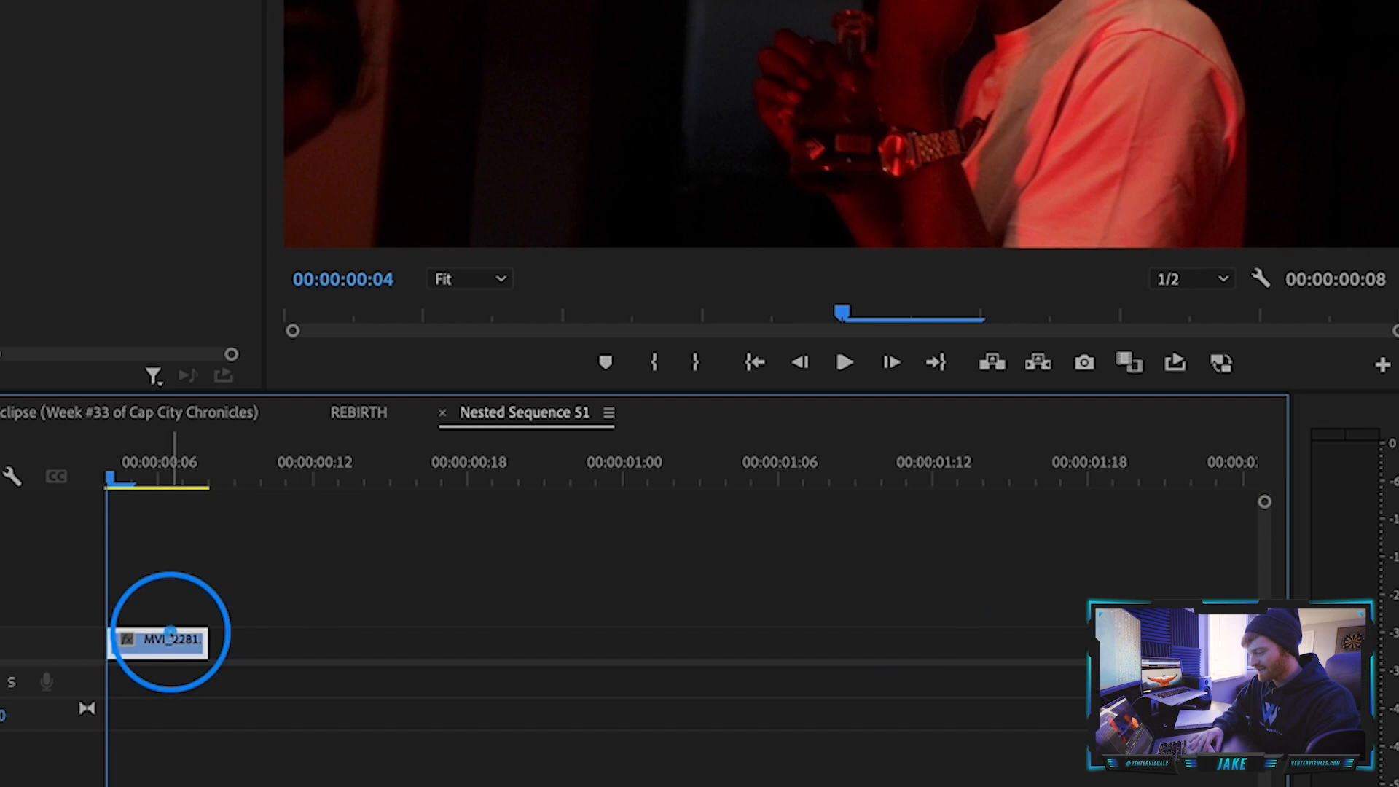
scroll(171, 632, "left", 3)
left_click(193, 638)
left_click(265, 641)
left_click(357, 409)
left_click(703, 542)
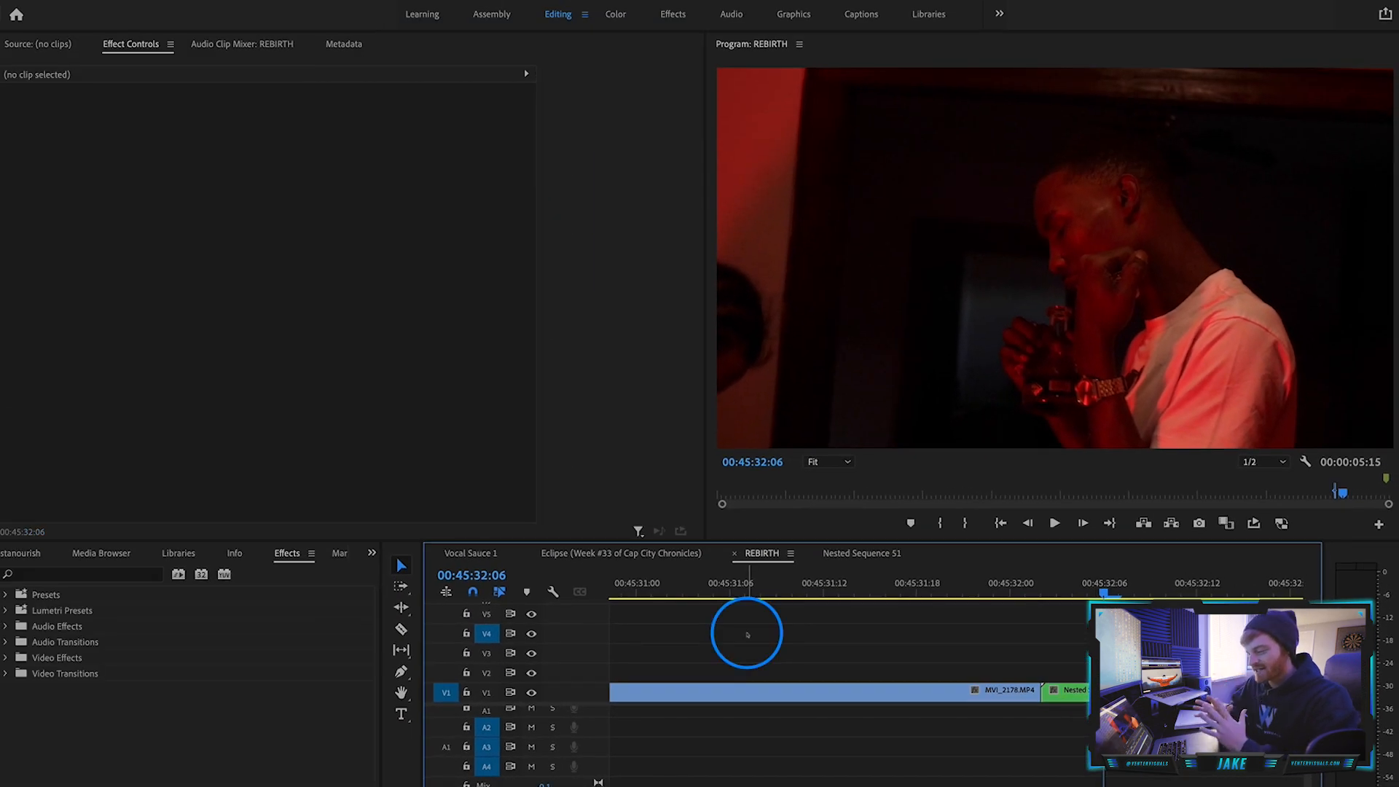
Step: Find the Transform effect in the Distort video effects and apply it to the nested clip
left_click(41, 575)
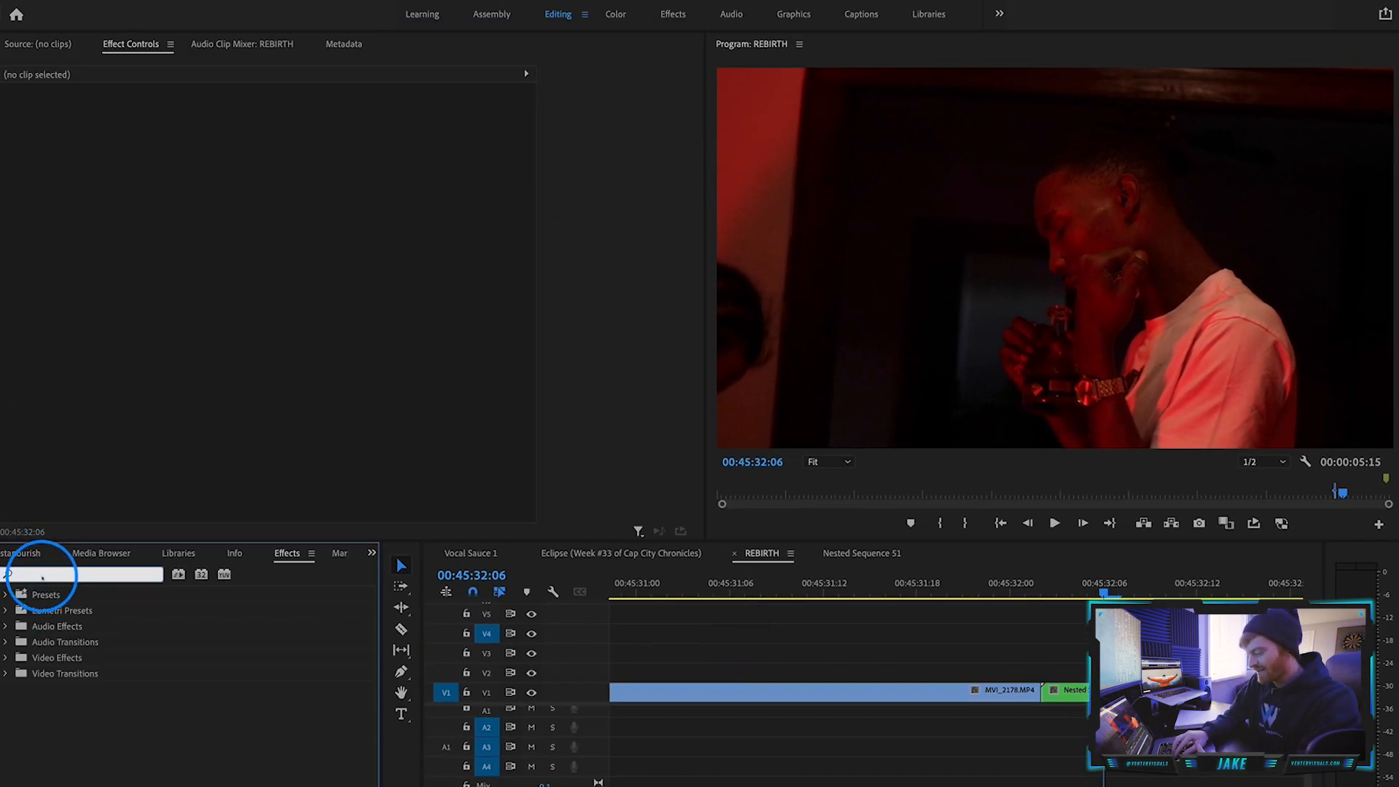
type("transform")
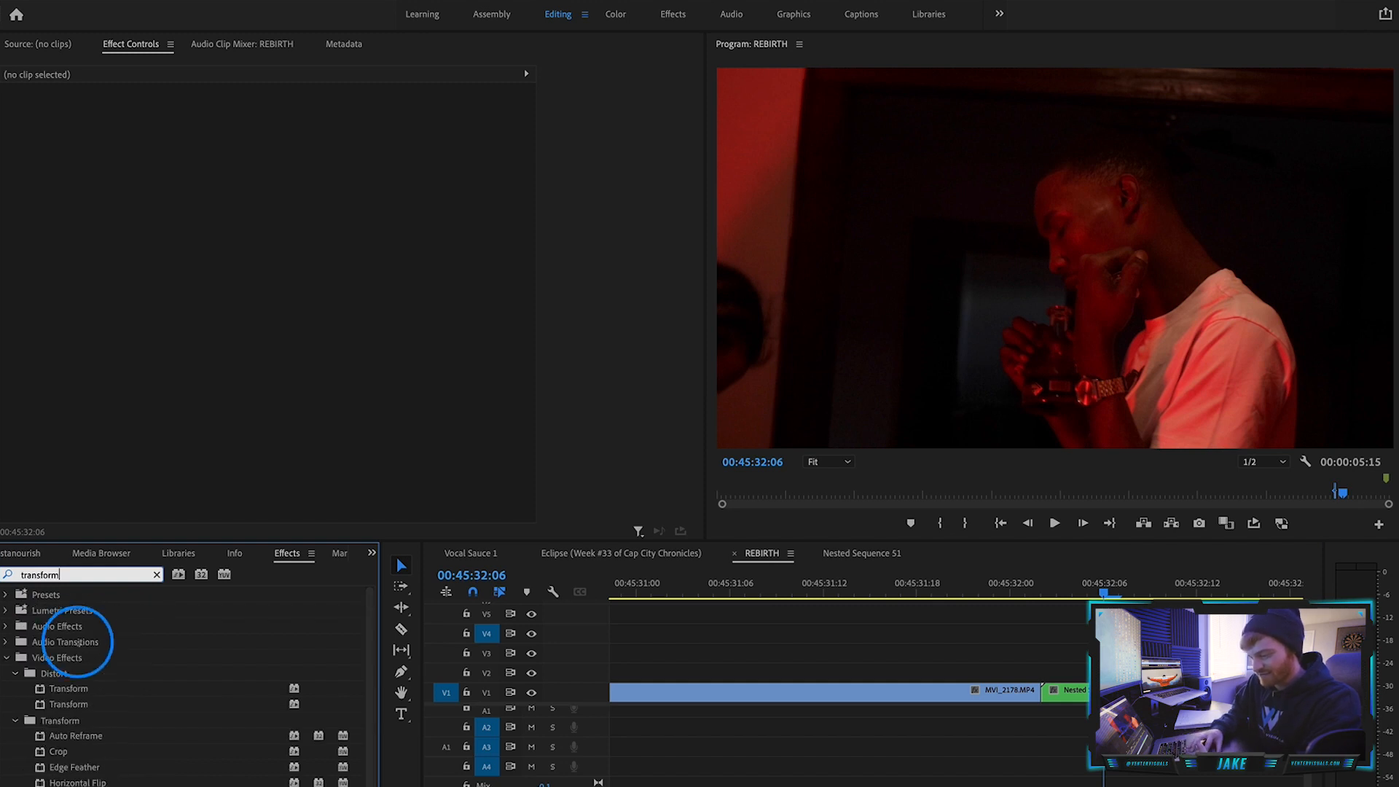
left_click(69, 689)
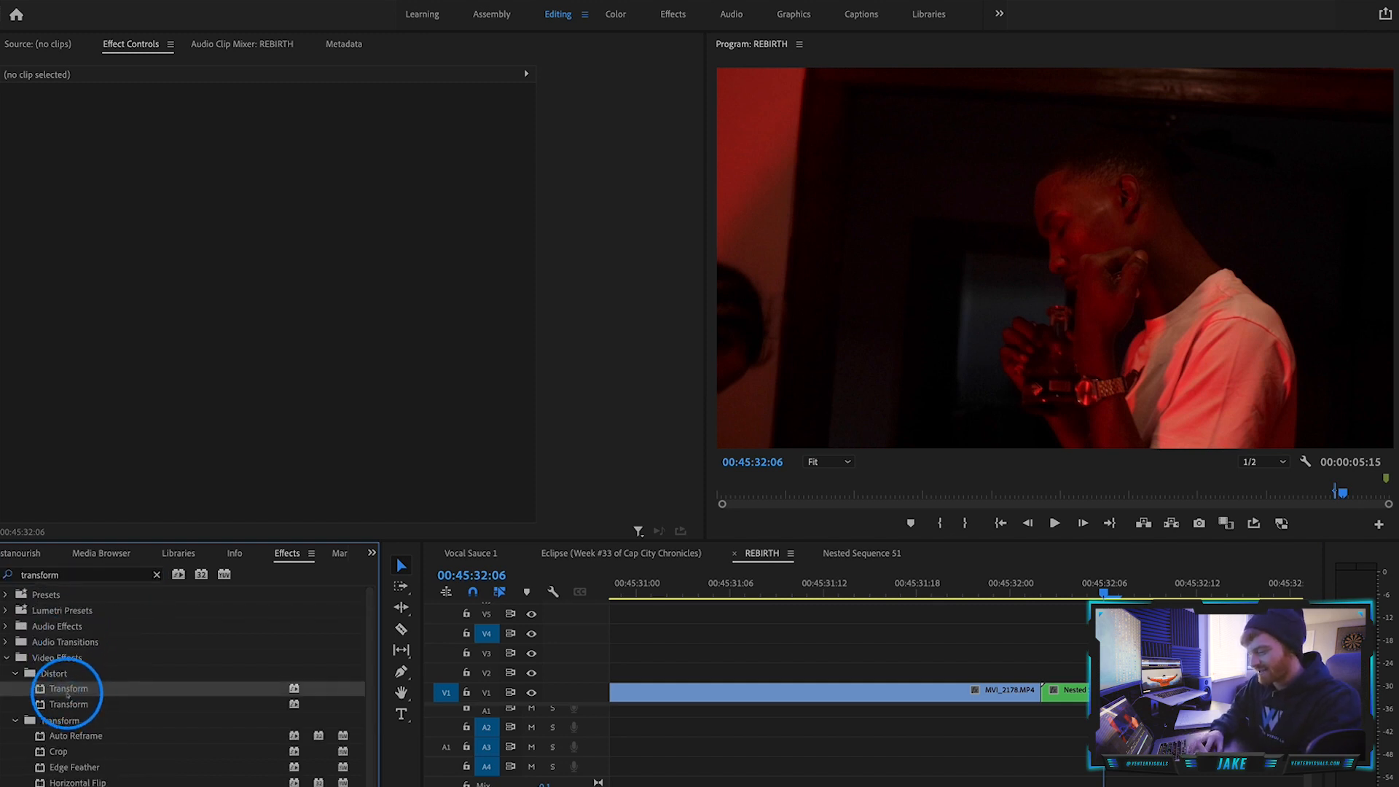
left_click_drag(1100, 695, 1100, 695)
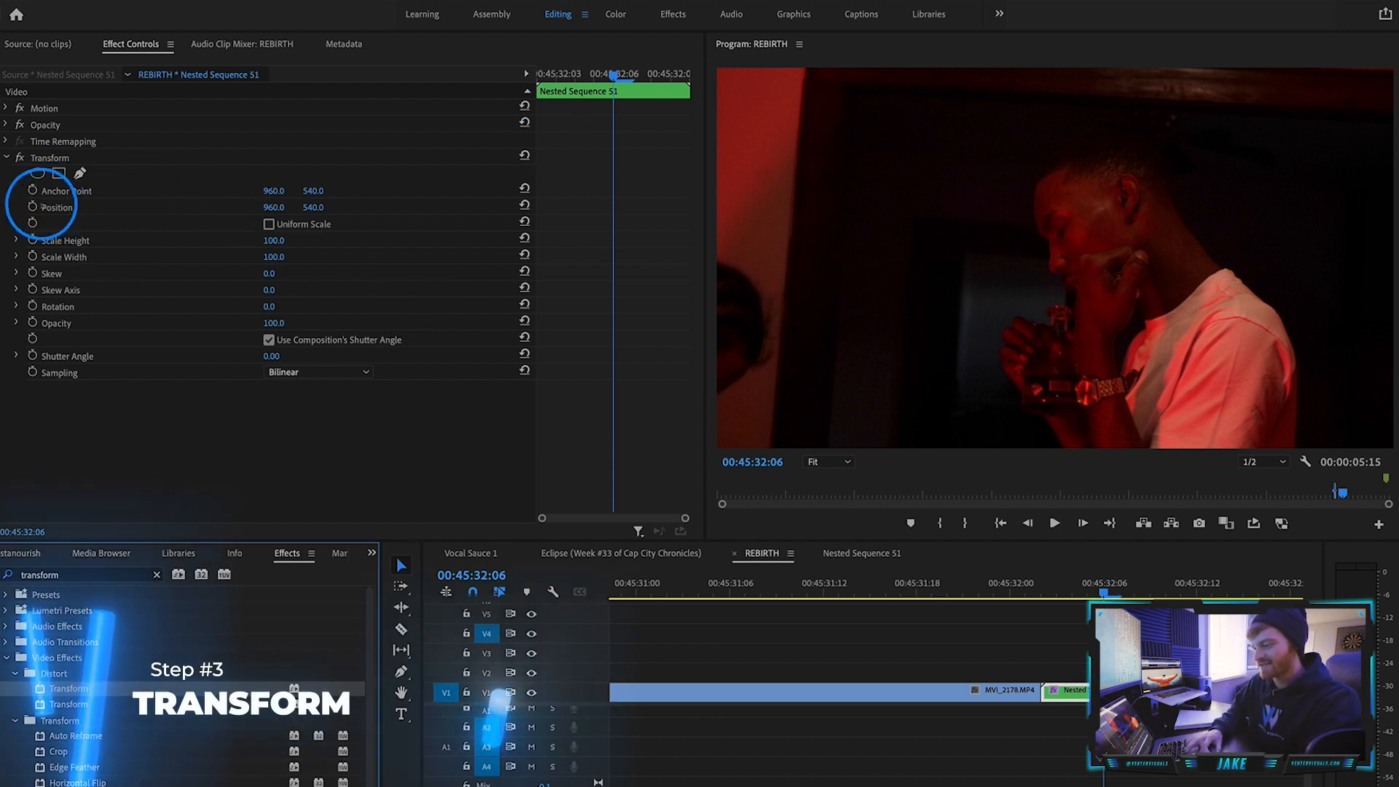
Step: Animate the Transform Position, keyframing 960, 508 at 00:45:32:03, 934, 508 one frame on, and 934, 475 at 00:45:32:05
left_click(32, 207)
left_click_drag(558, 73, 531, 72)
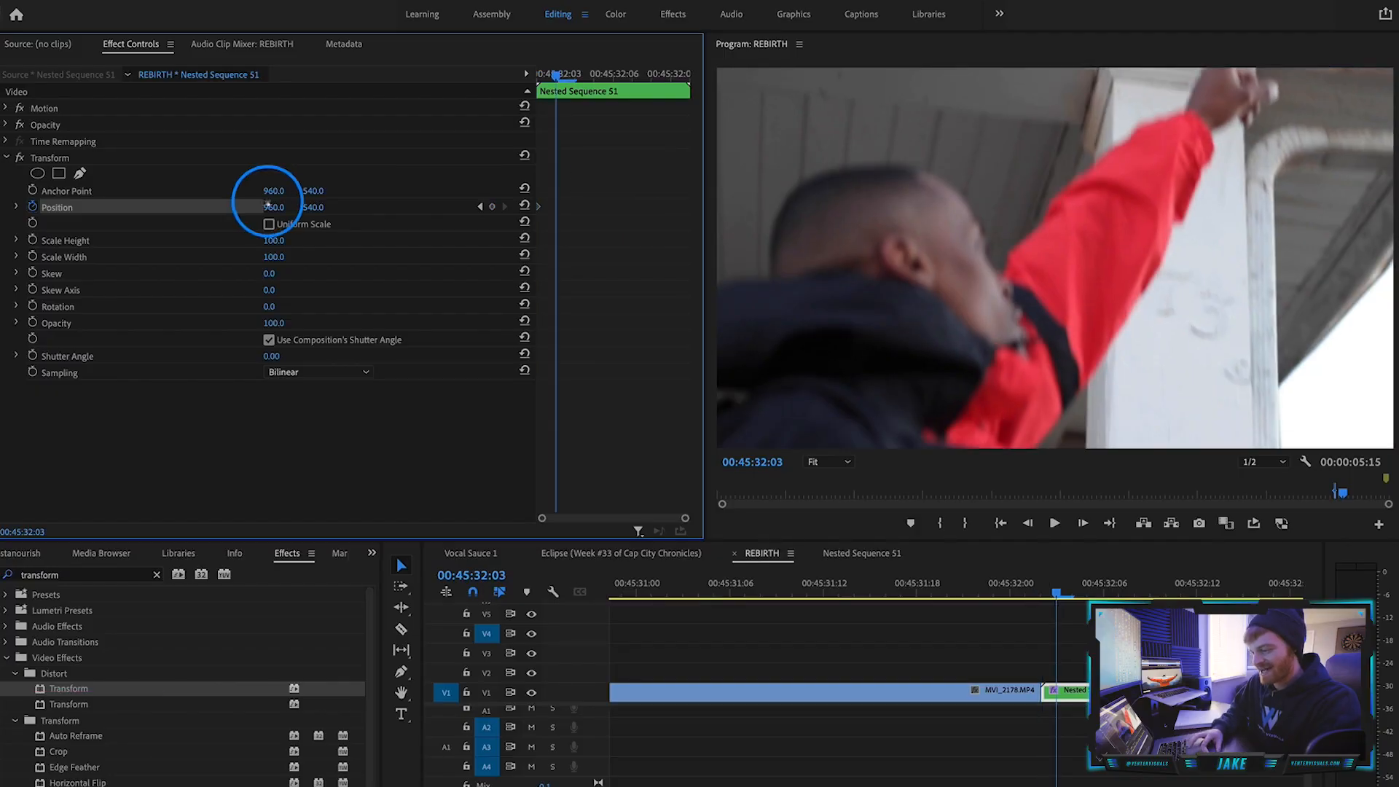
left_click_drag(314, 208, 291, 208)
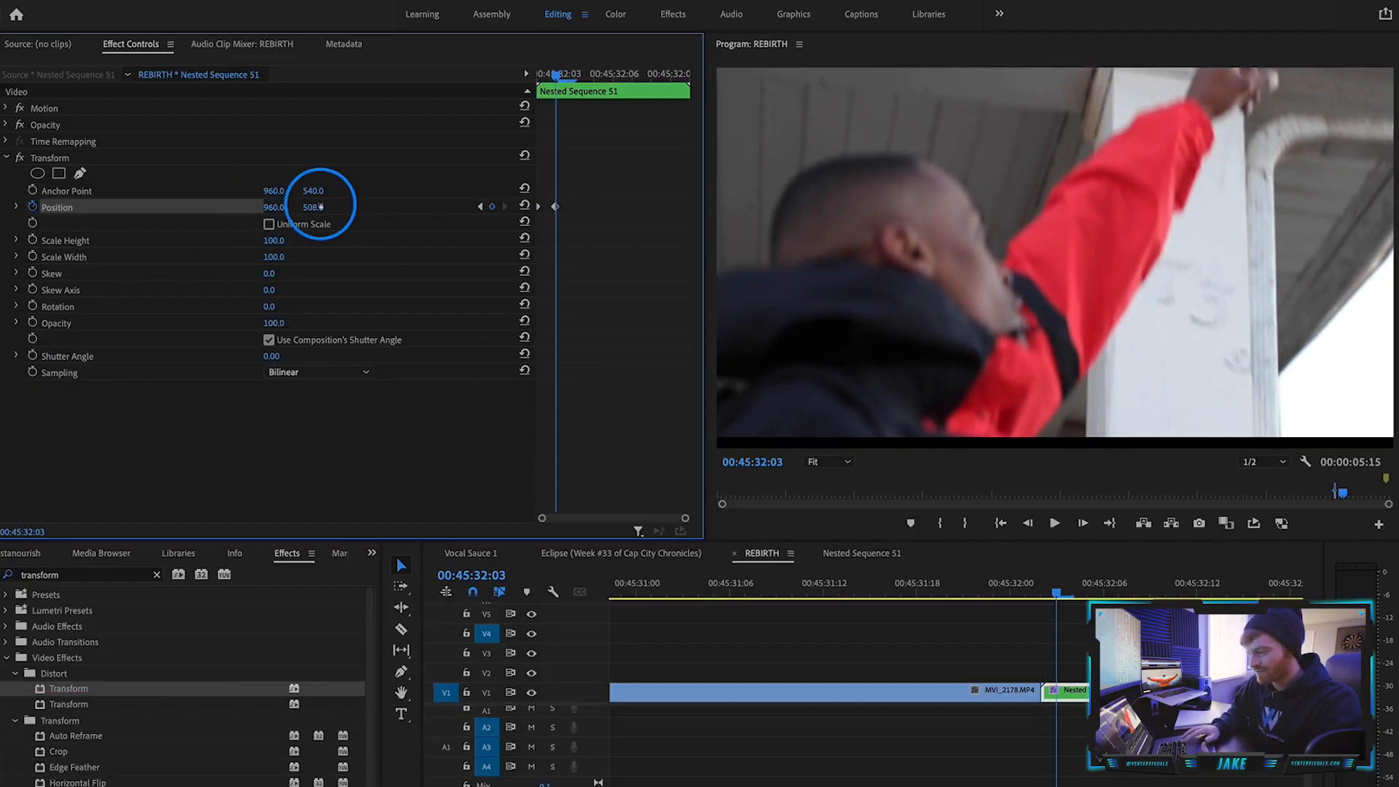
key("Right")
mouse_move(274, 207)
left_mouse_down()
mouse_move(256, 207)
mouse_move(305, 182)
mouse_move(286, 182)
left_mouse_up()
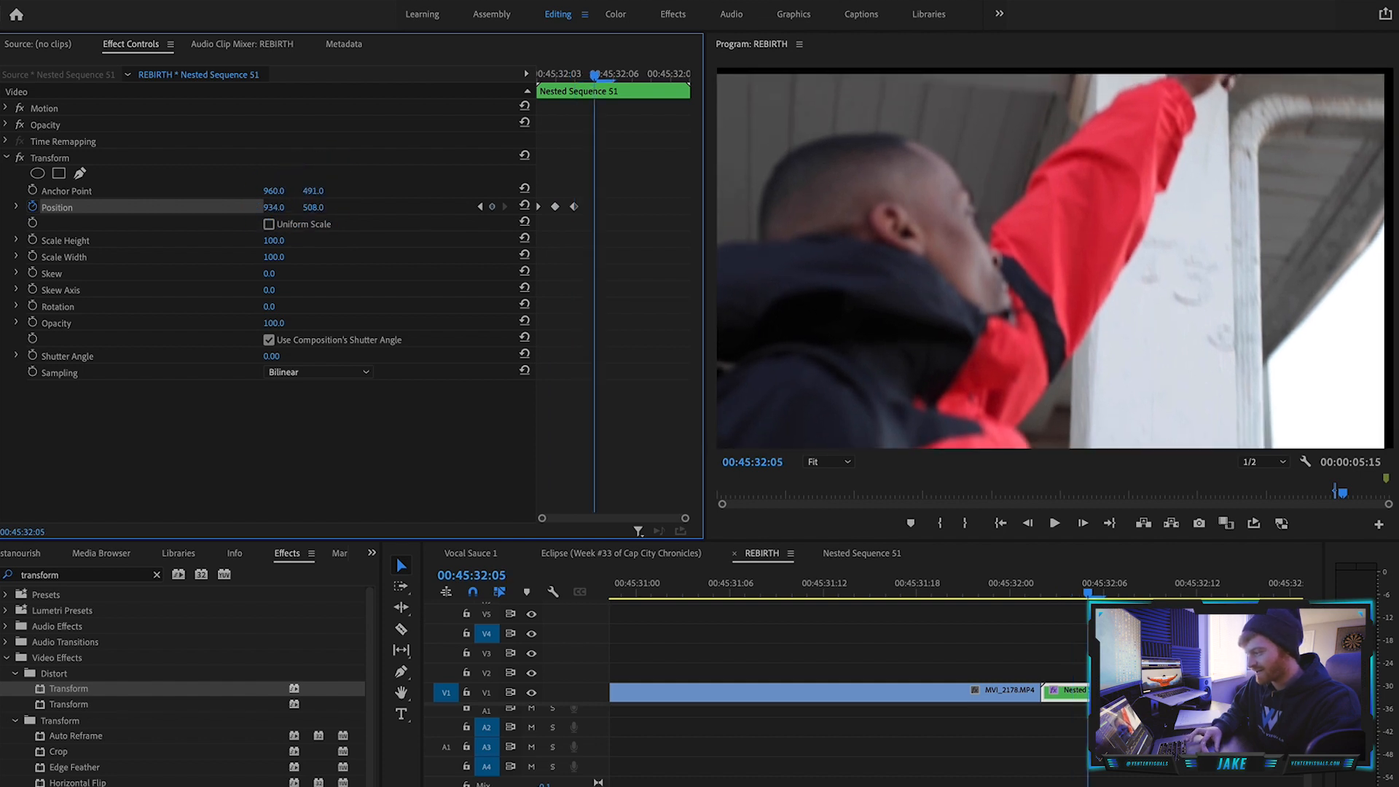
Step: Add a Transform Position keyframe of 1009, 604 at 00:45:32:06
left_click(614, 76)
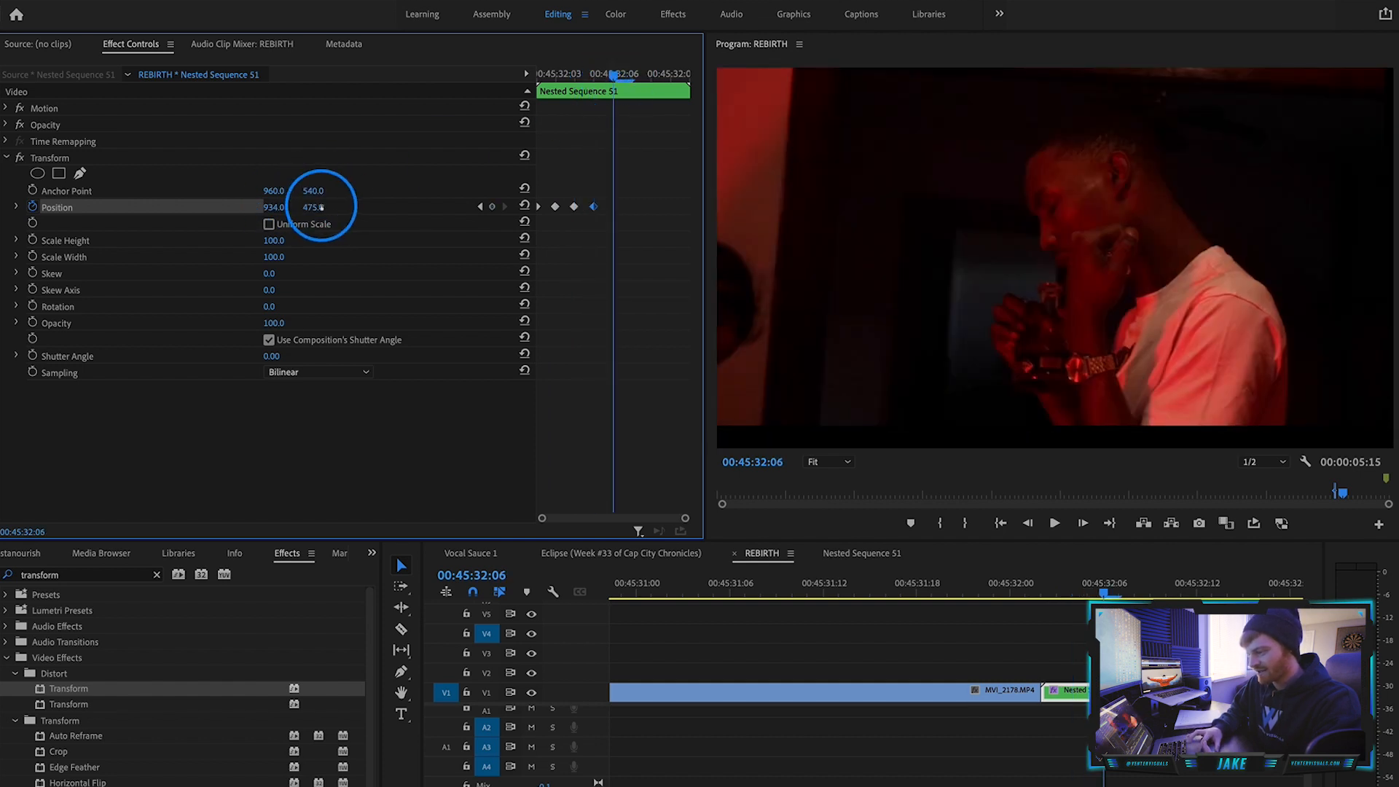
left_click_drag(314, 207, 320, 207)
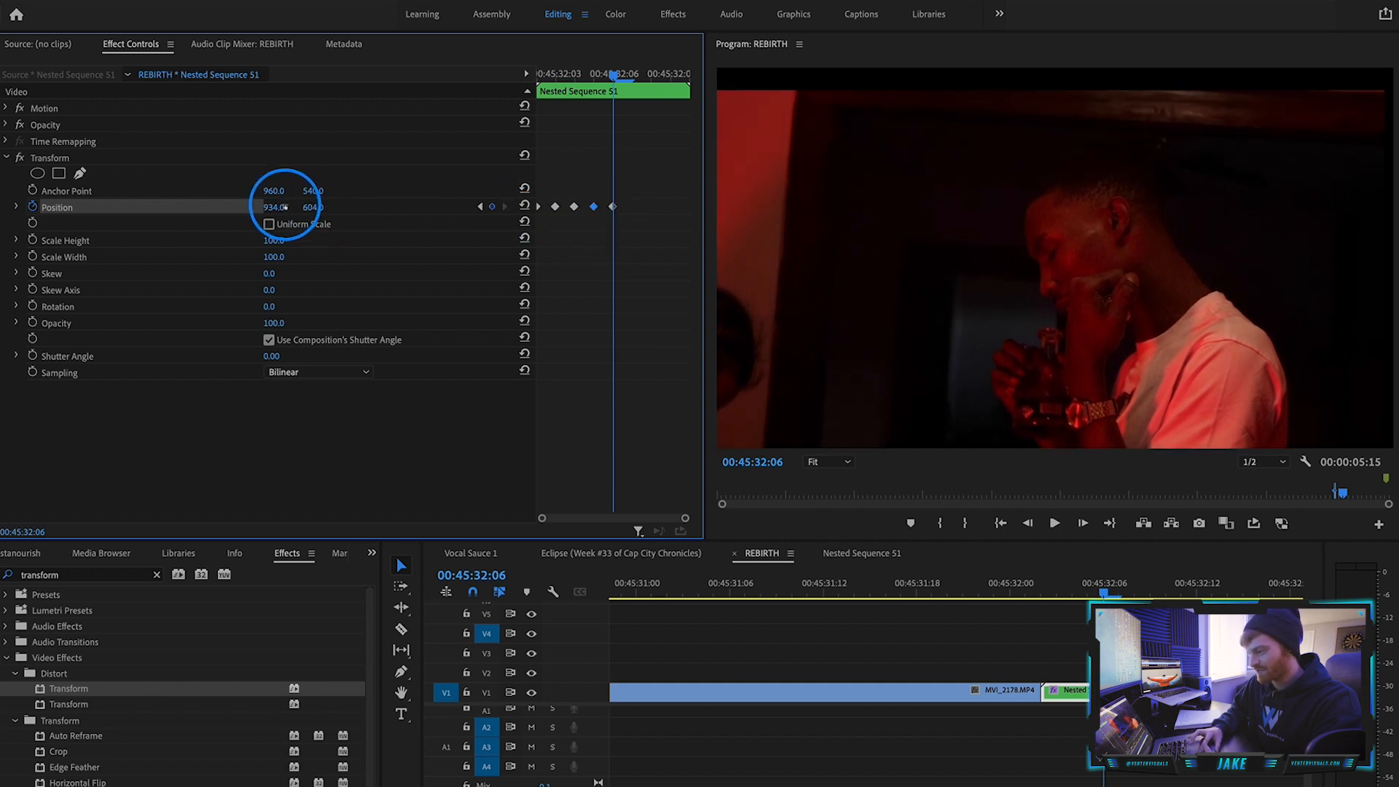
left_click_drag(285, 207, 339, 208)
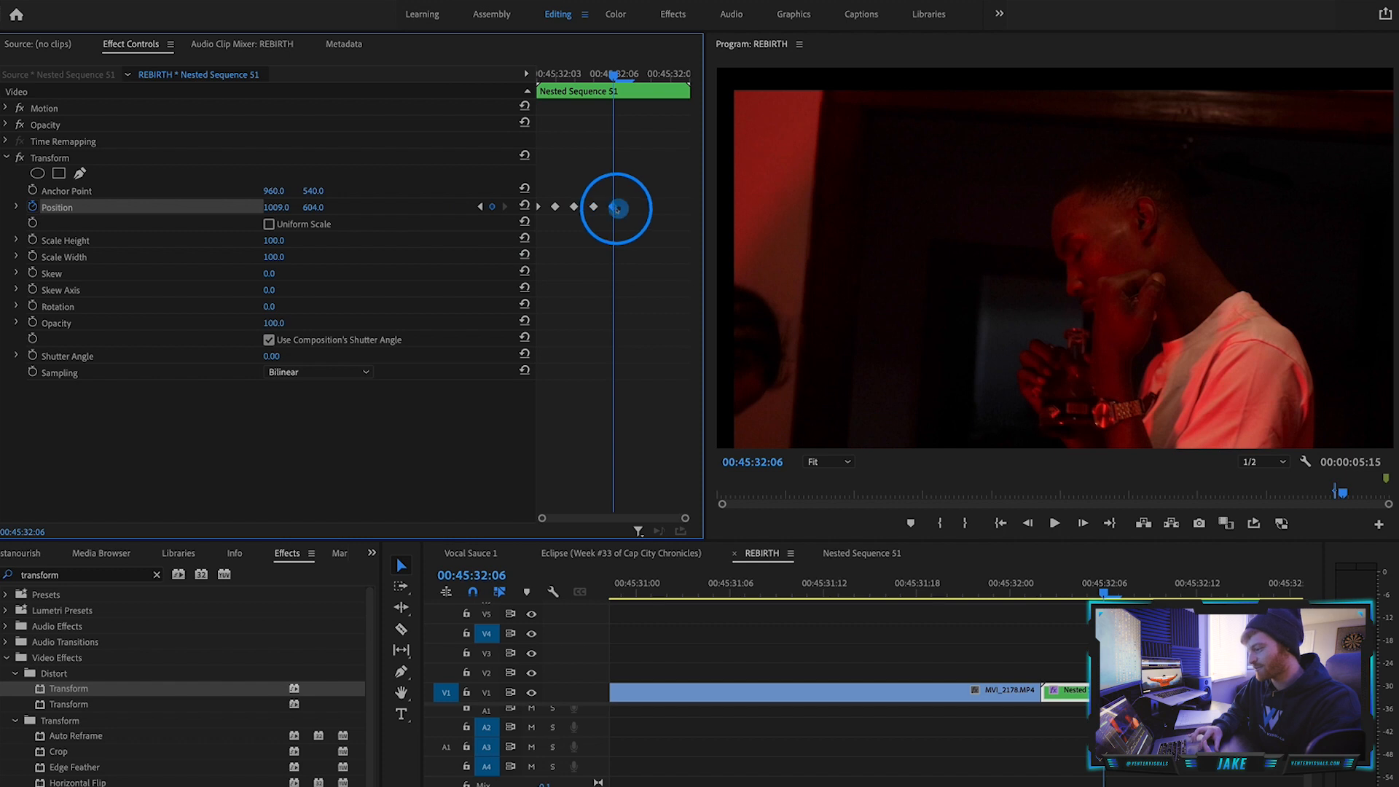
Step: Keyframe shifted Positions on each remaining frame, with 1026, 580 at 00:45:32:09 and 897, 503 at the clip's end, and preview the shake
key("Right")
left_click_drag(313, 207, 376, 205)
key("Right")
key("Right")
left_click_drag(264, 207, 210, 207)
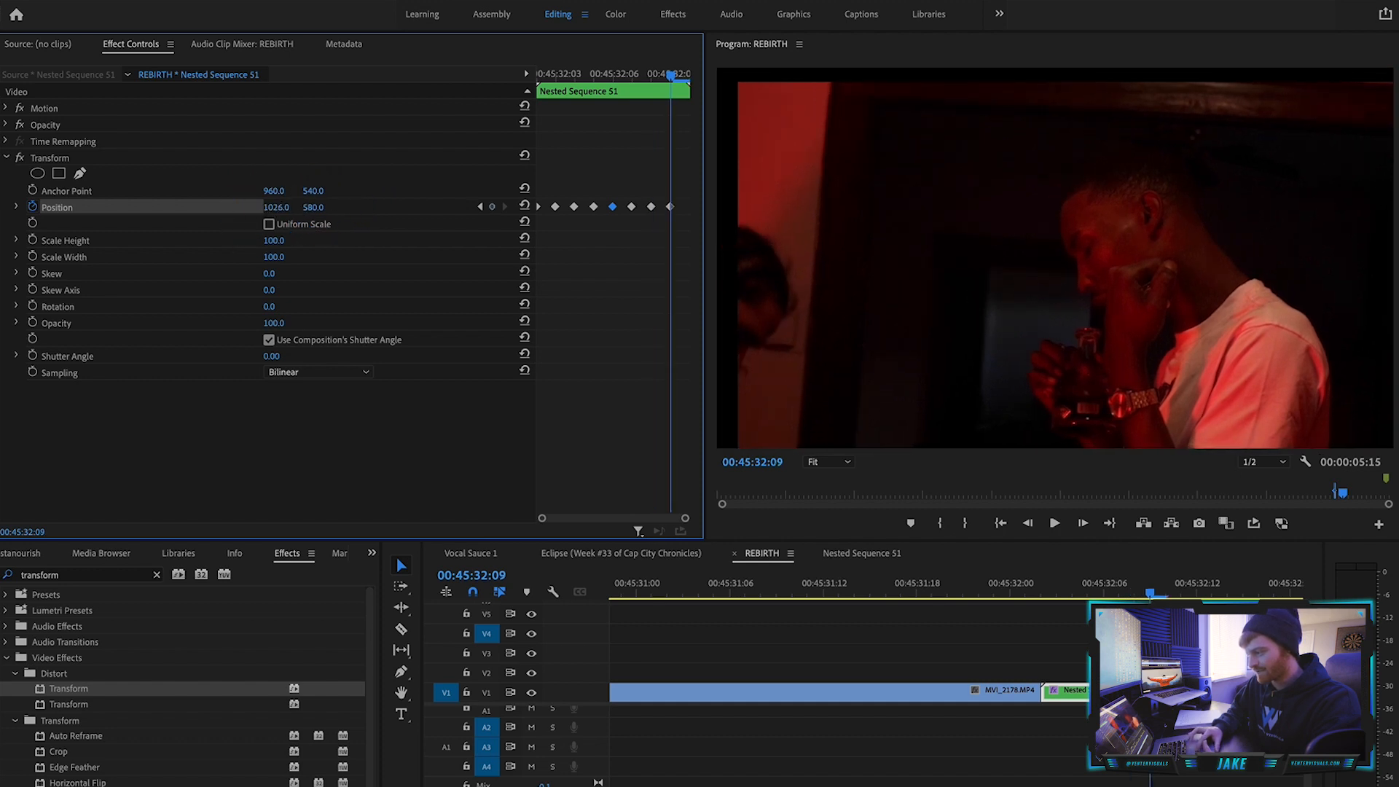
key("Right")
key("Up")
key("space")
key("Up")
key("space")
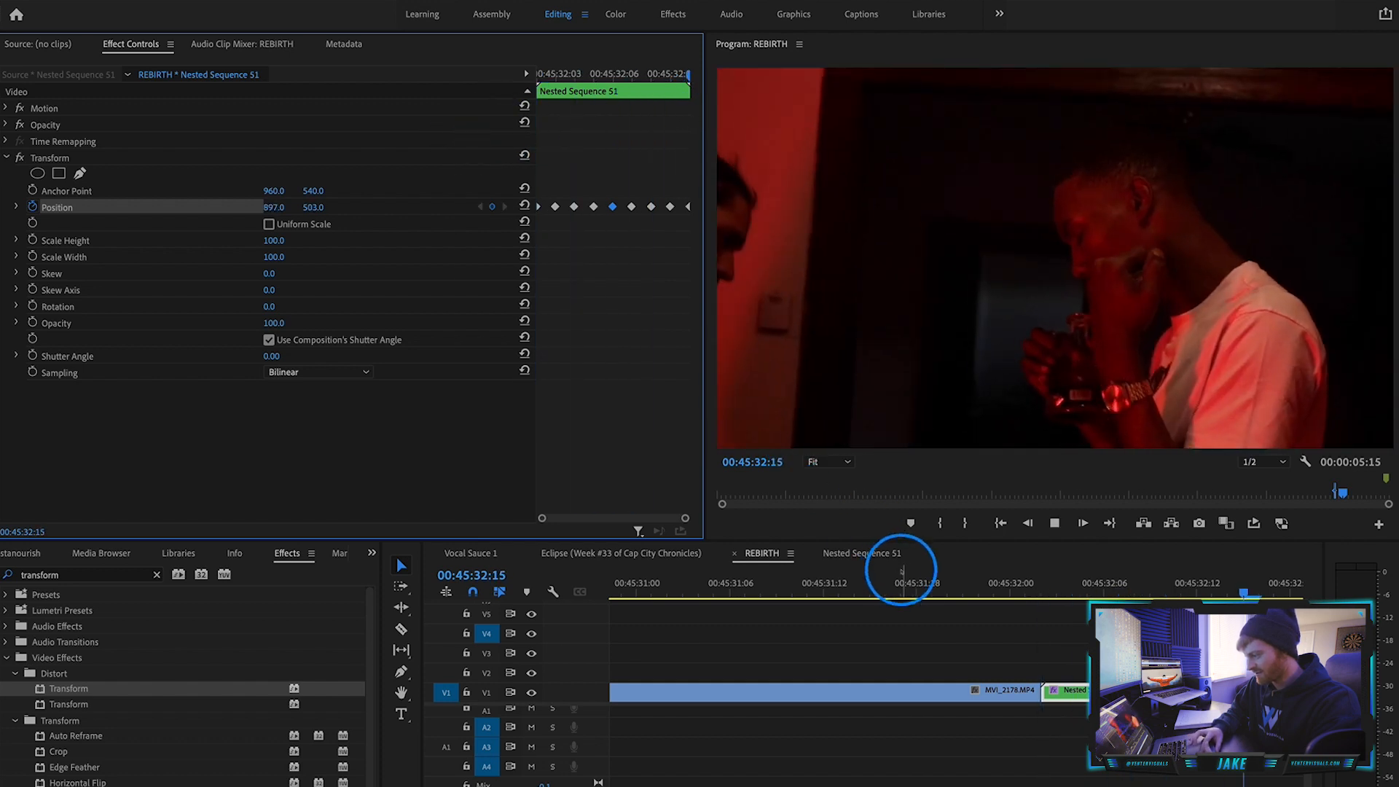
key("space")
Step: Find the Levels effect in the Adjust video effects and apply it to the nested clip
left_click_drag(598, 589, 725, 587)
left_click(702, 587)
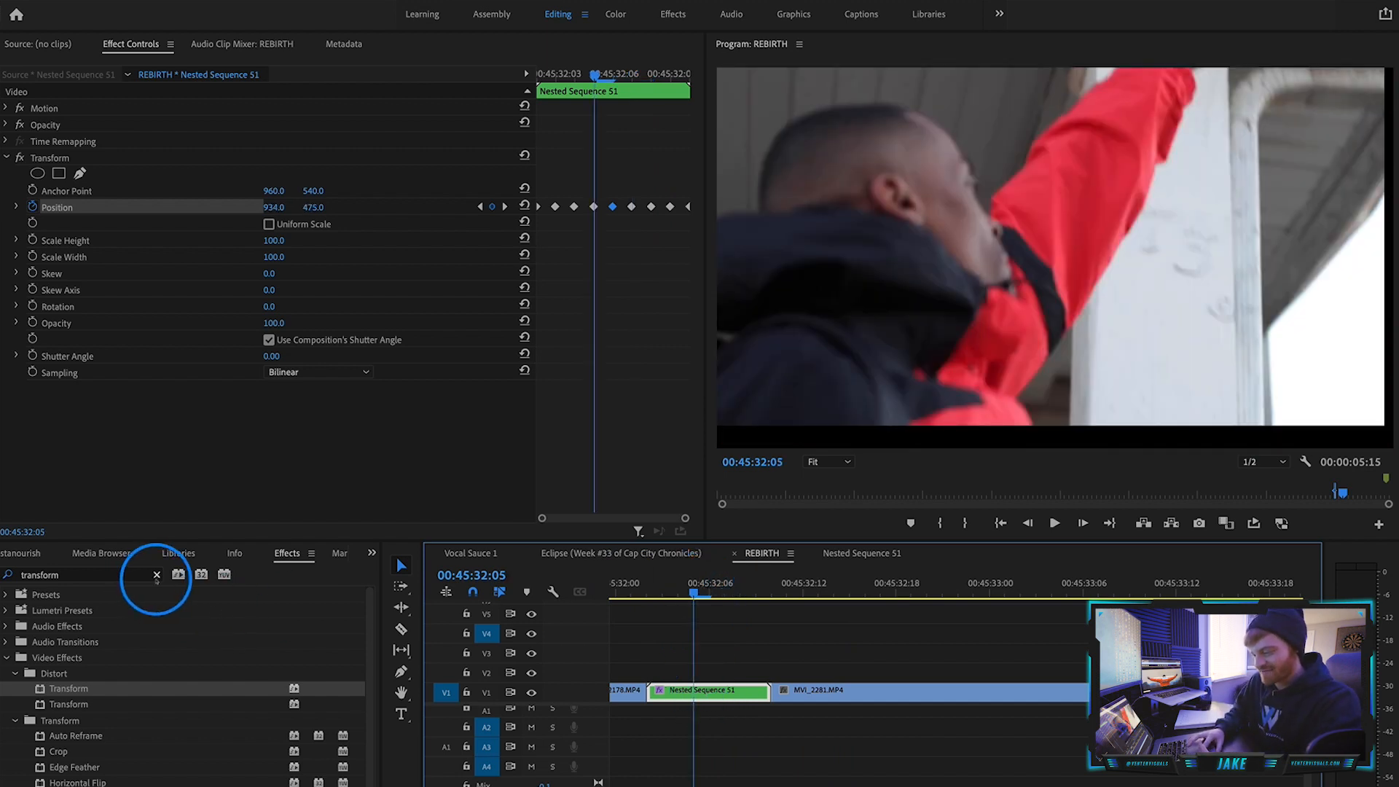
left_click(156, 575)
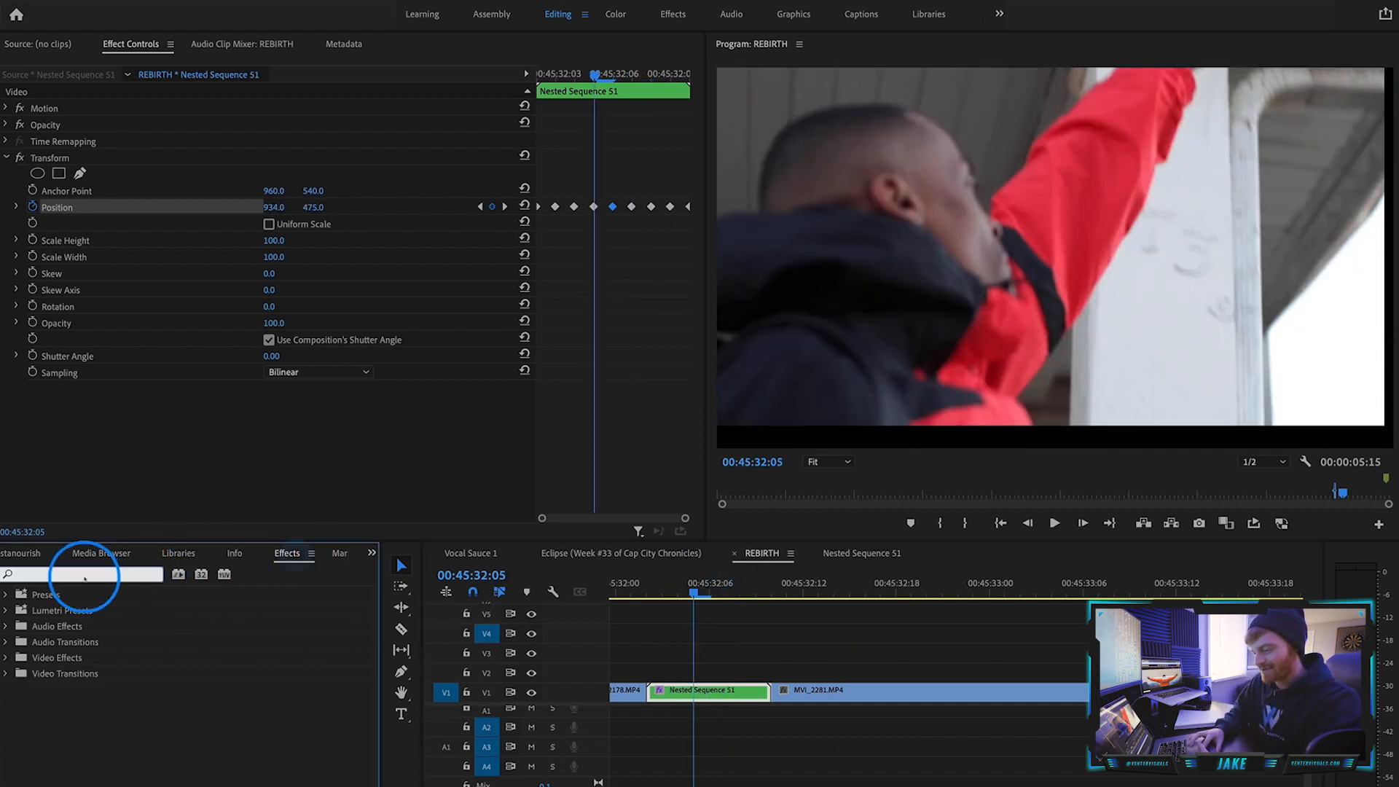
type("levels")
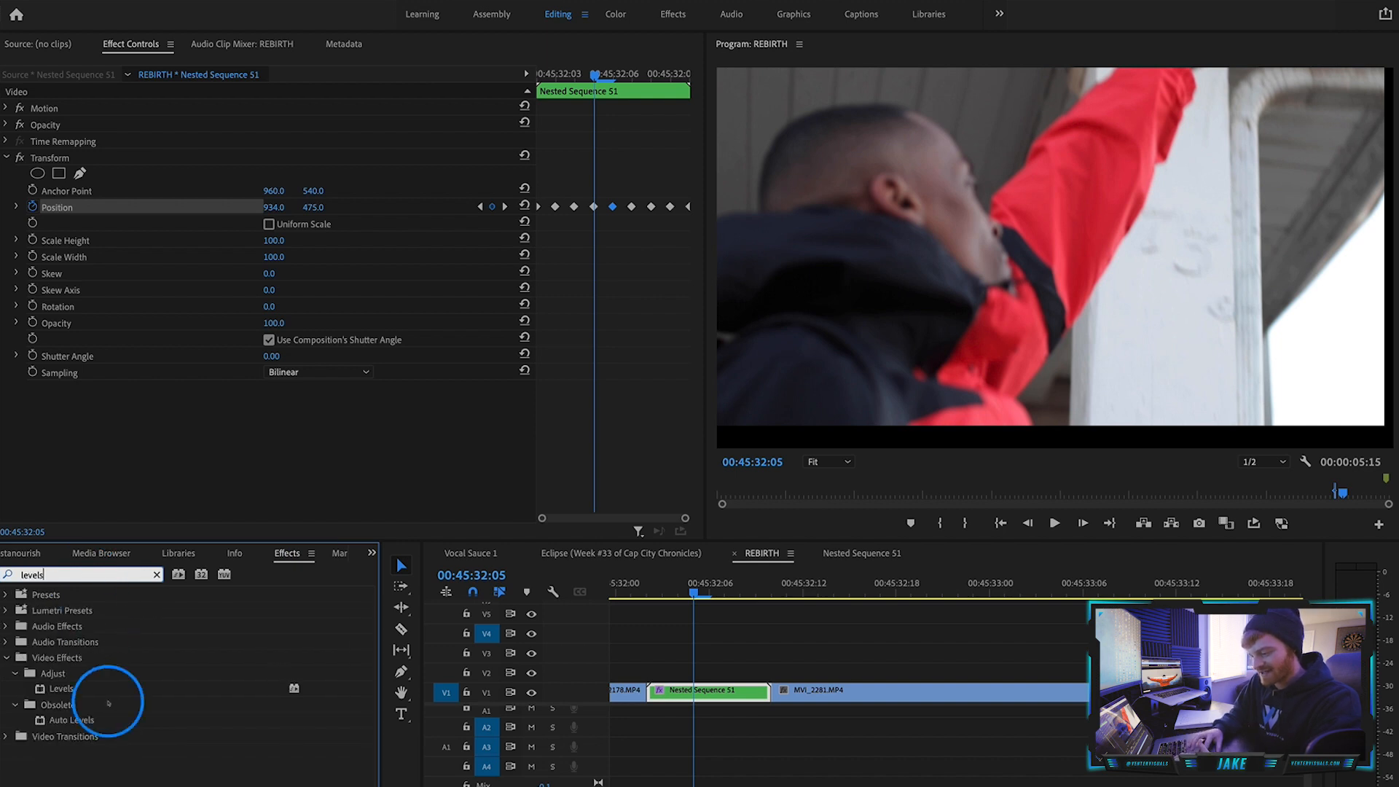
left_click(73, 688)
left_click_drag(52, 688, 740, 687)
Step: Keyframe the Levels effect's (RGB) White Input Level at 90 on frame 00:45:32:06, right after the cut
left_click(713, 661)
key("Right")
left_click(714, 694)
key("Left")
key("Right")
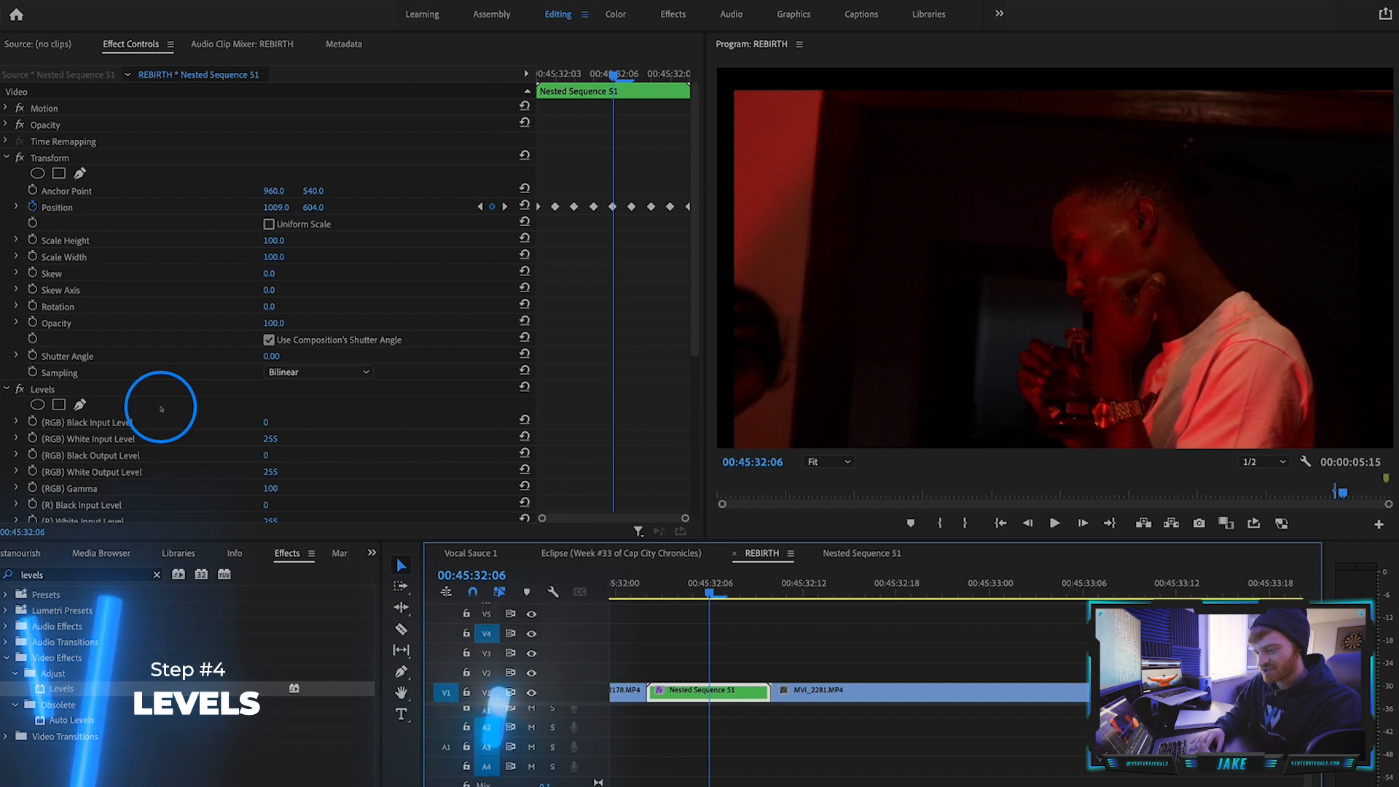
scroll(161, 406, "down", 2)
left_click(32, 359)
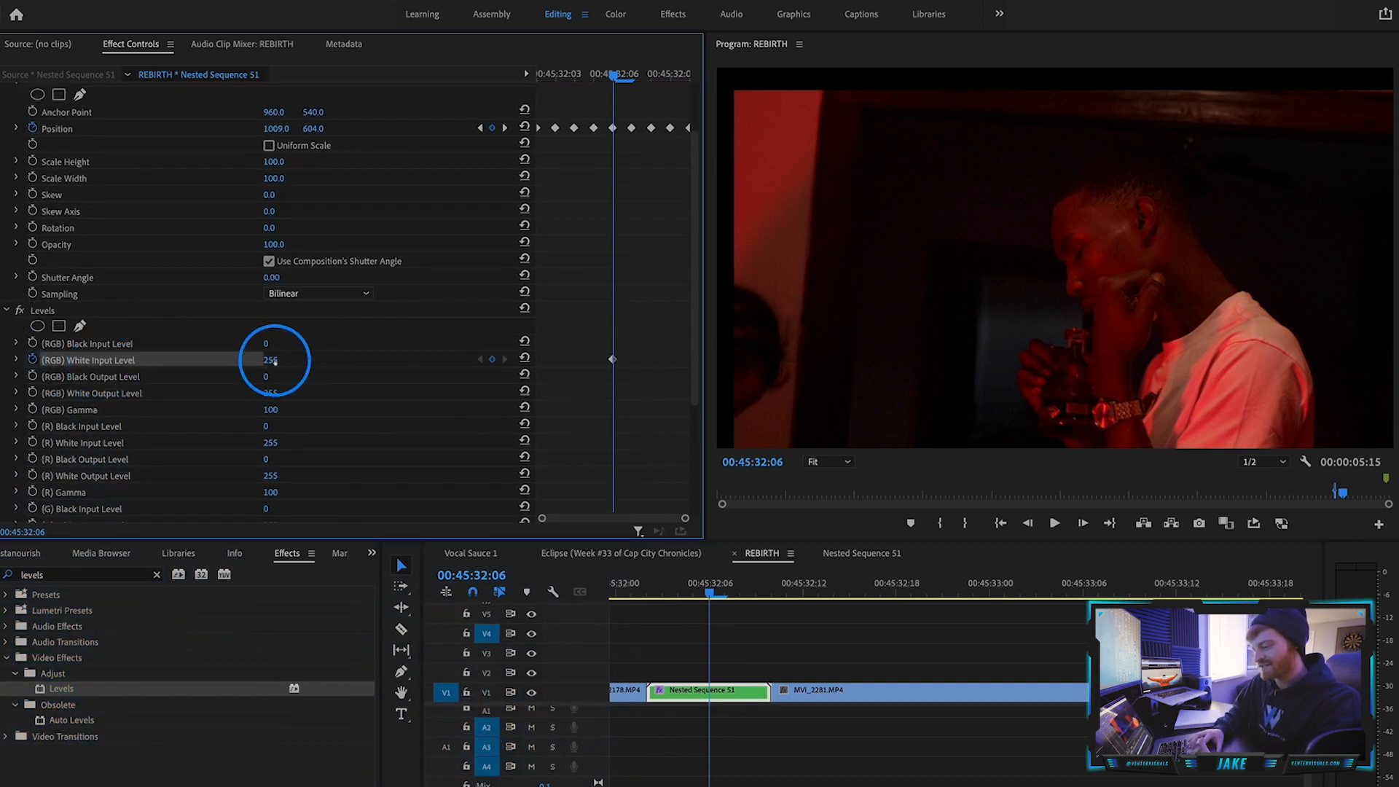
left_click_drag(271, 360, 146, 360)
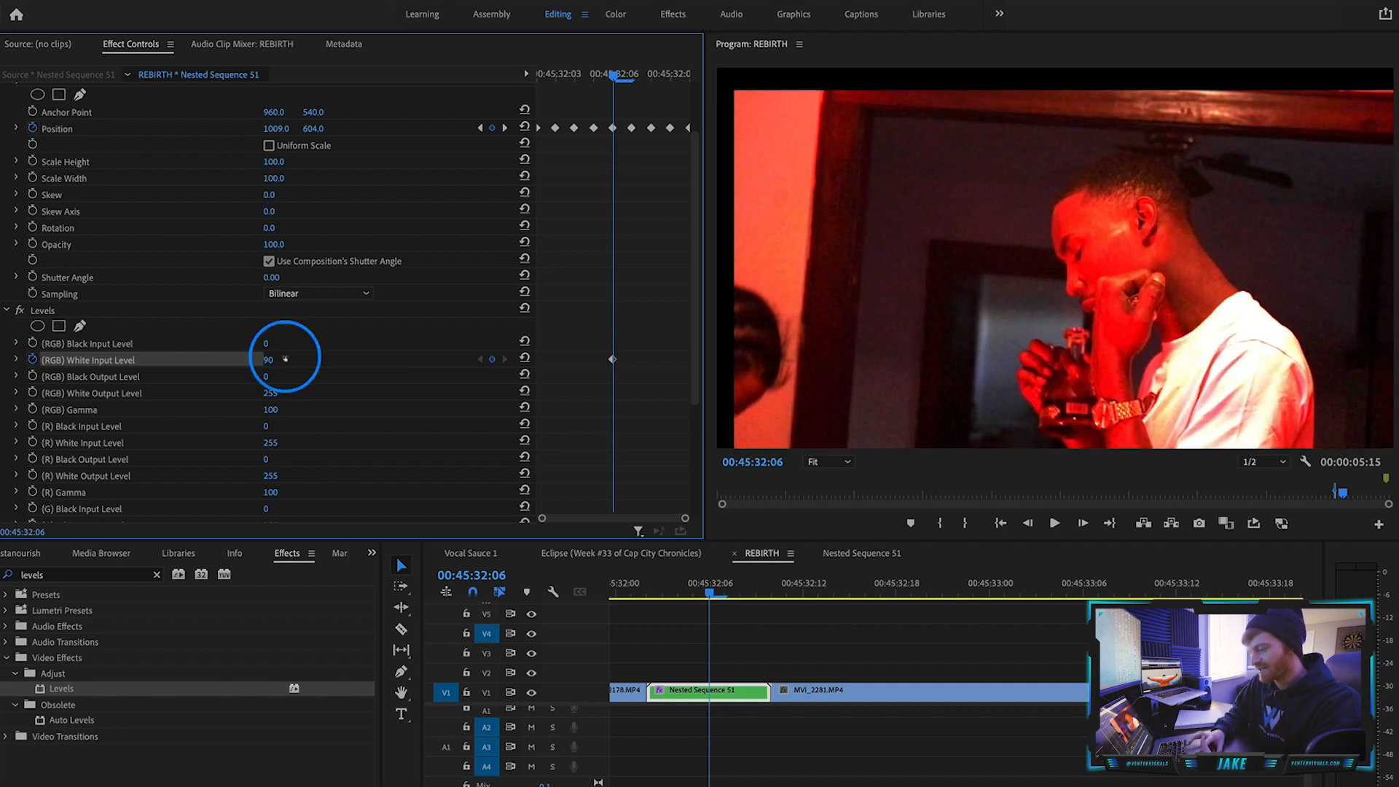
left_click(613, 360)
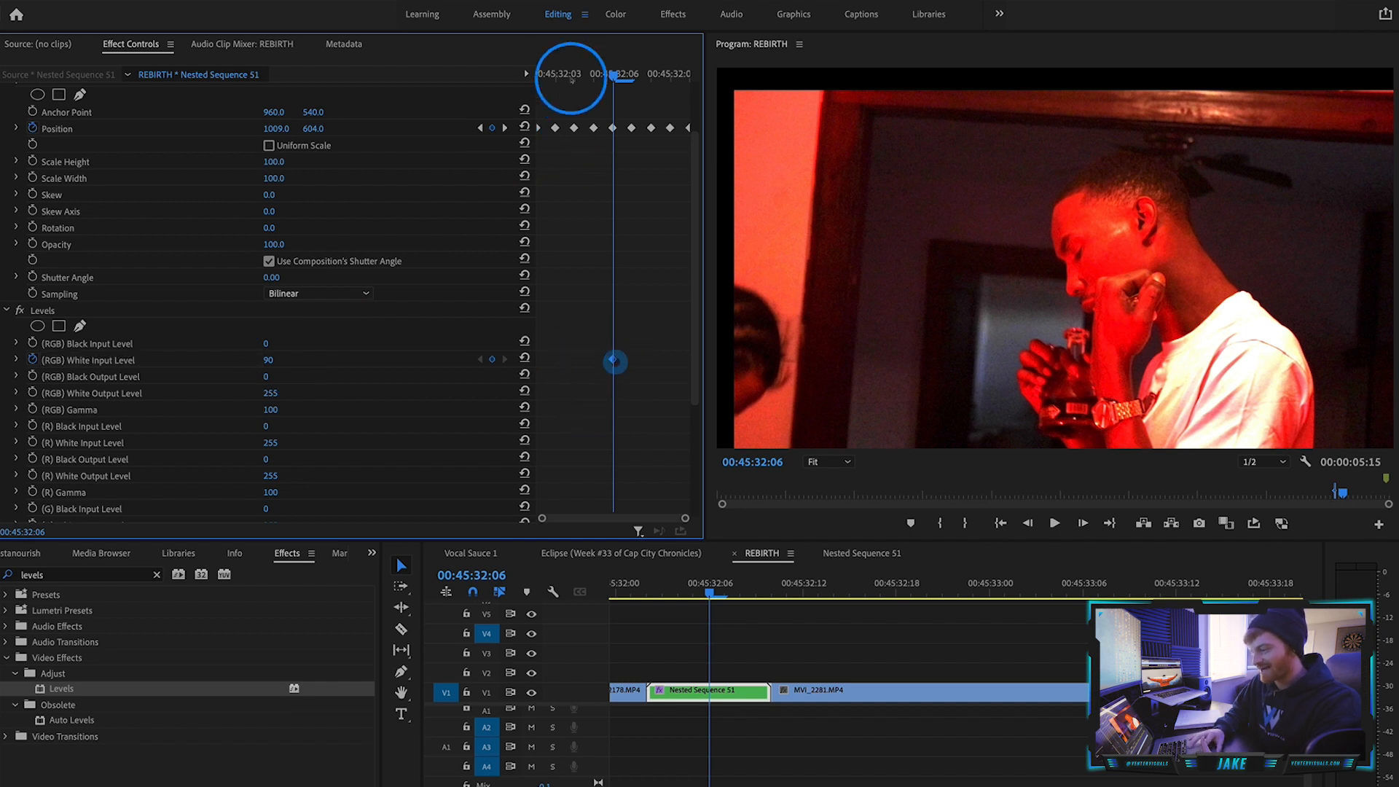
Step: Reset (RGB) White Input Level to 255 at the nested clip's start and end, and review the resulting flash
left_click_drag(581, 76, 523, 87)
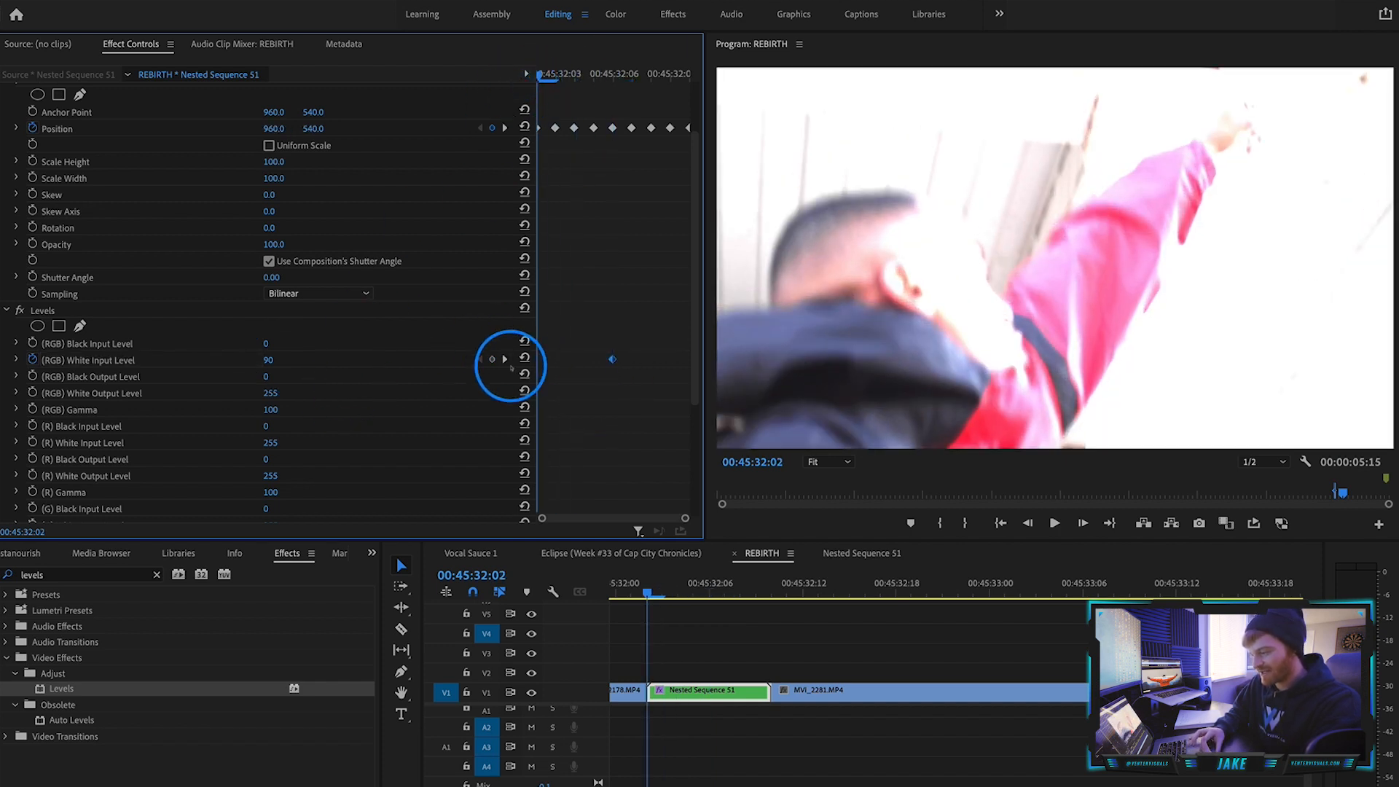
left_click(524, 358)
left_click_drag(599, 91, 876, 76)
left_click(371, 371)
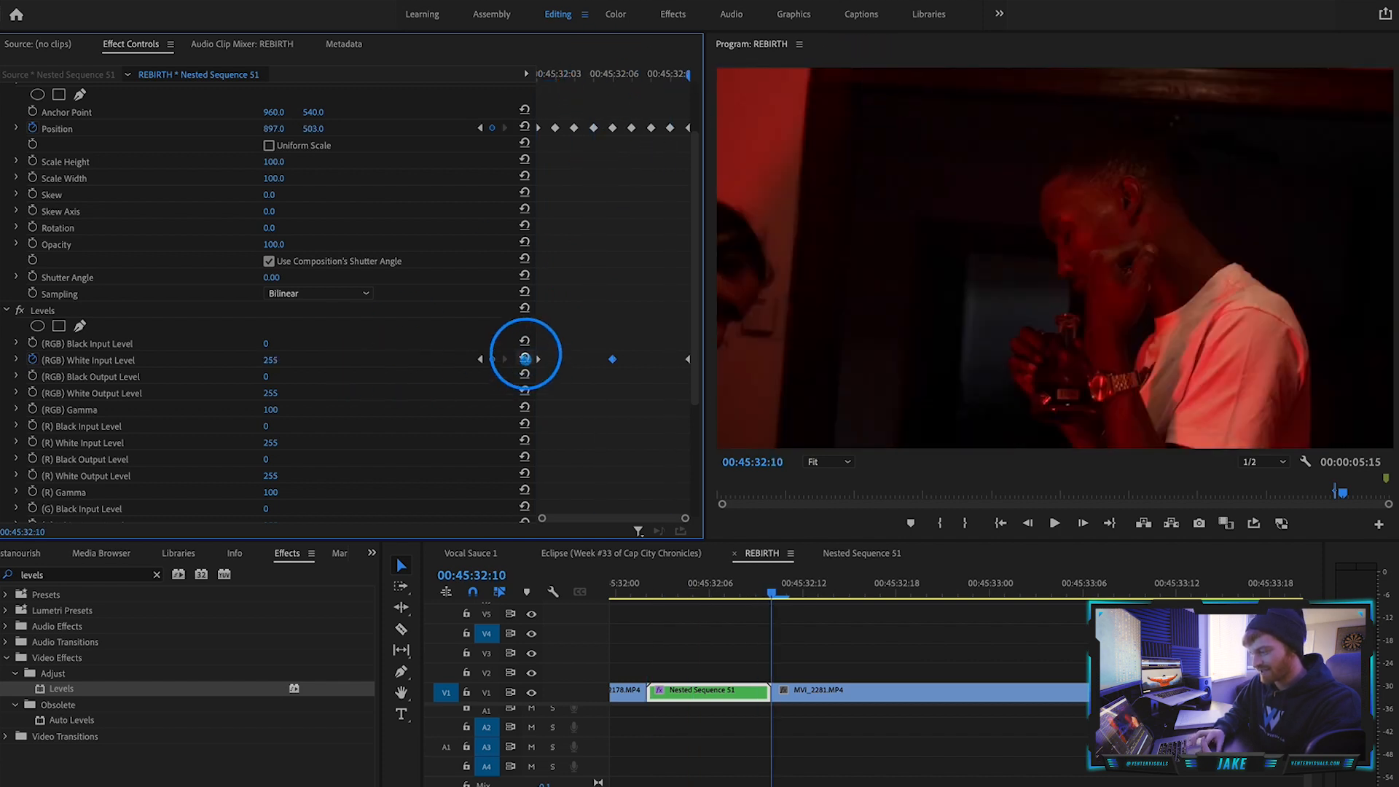
left_click_drag(616, 57, 614, 121)
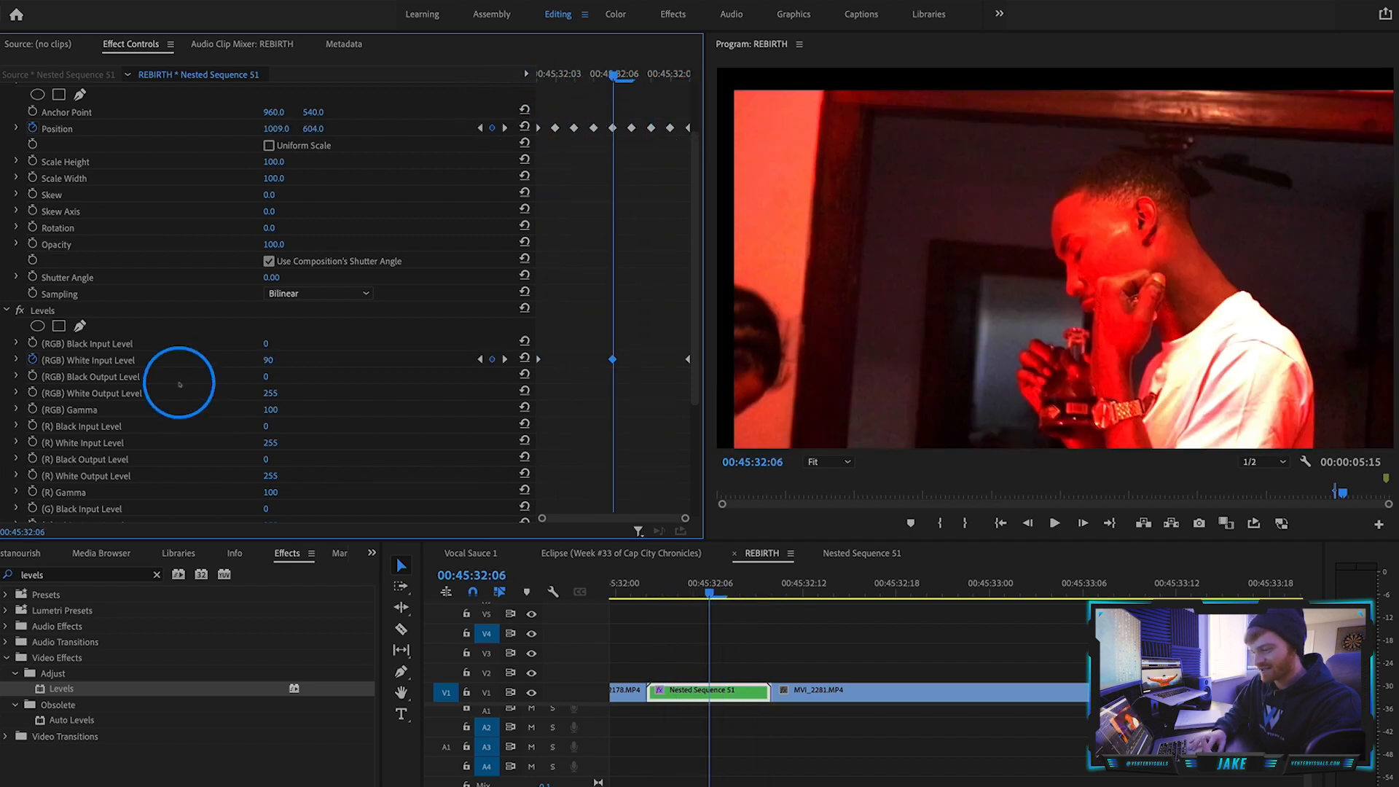
left_click_drag(557, 72, 487, 73)
left_click(212, 297)
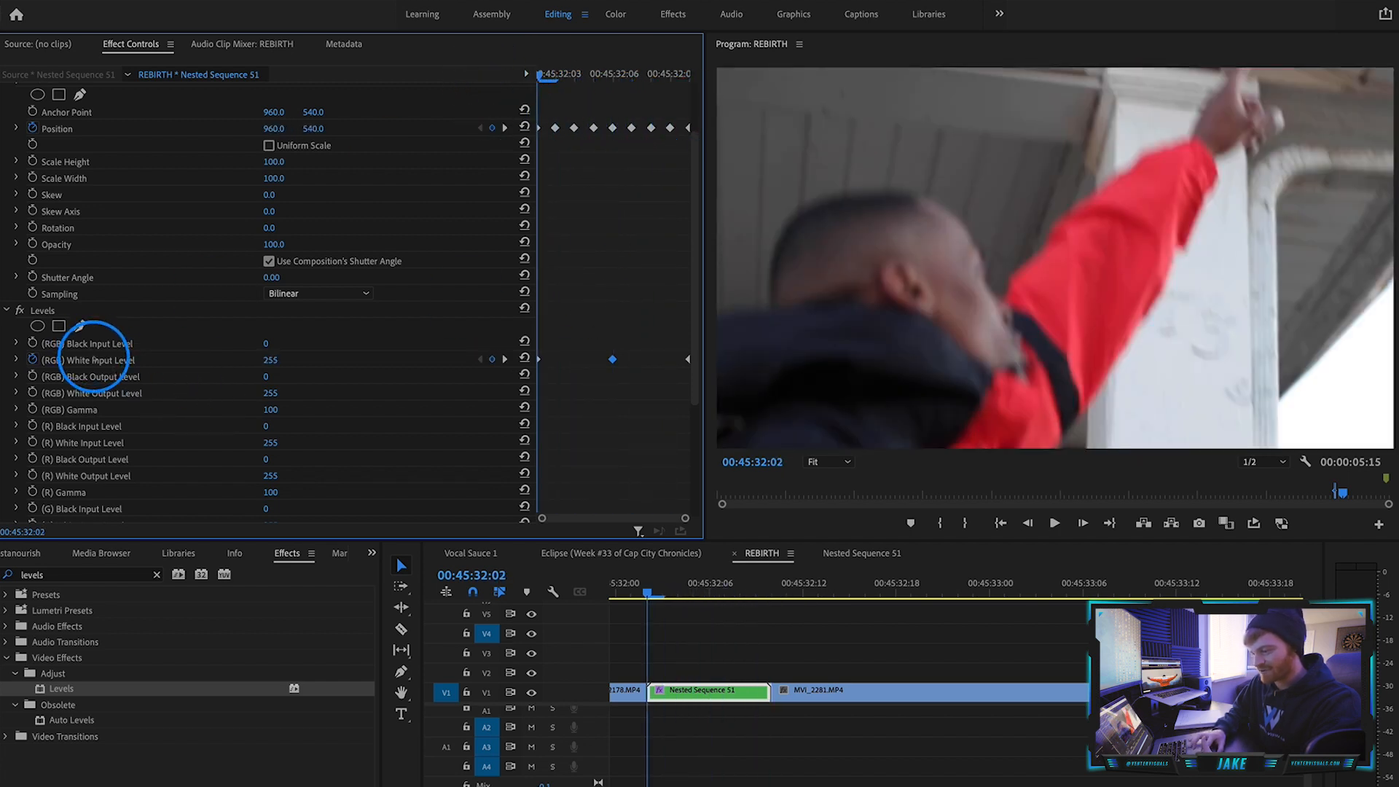
left_click(571, 353)
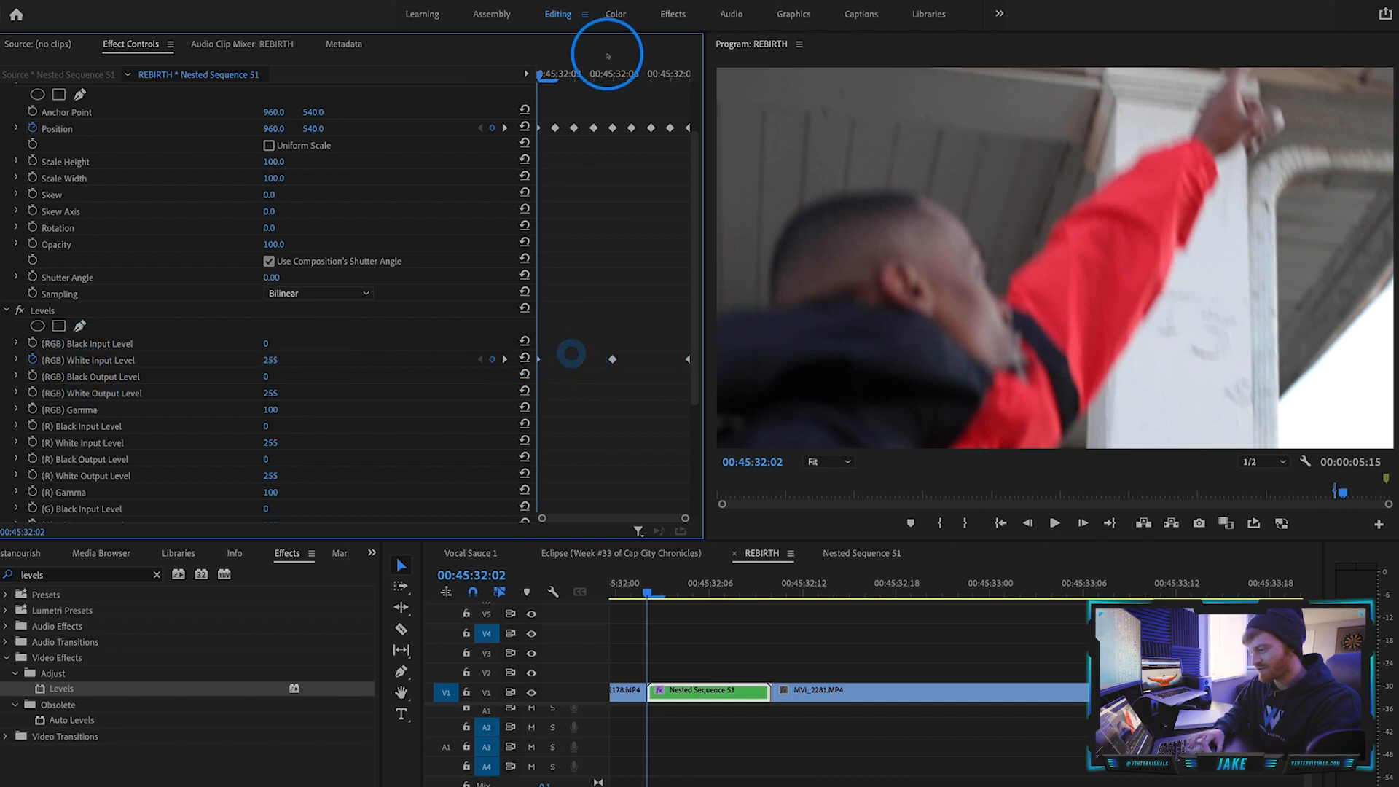
left_click_drag(569, 73, 703, 83)
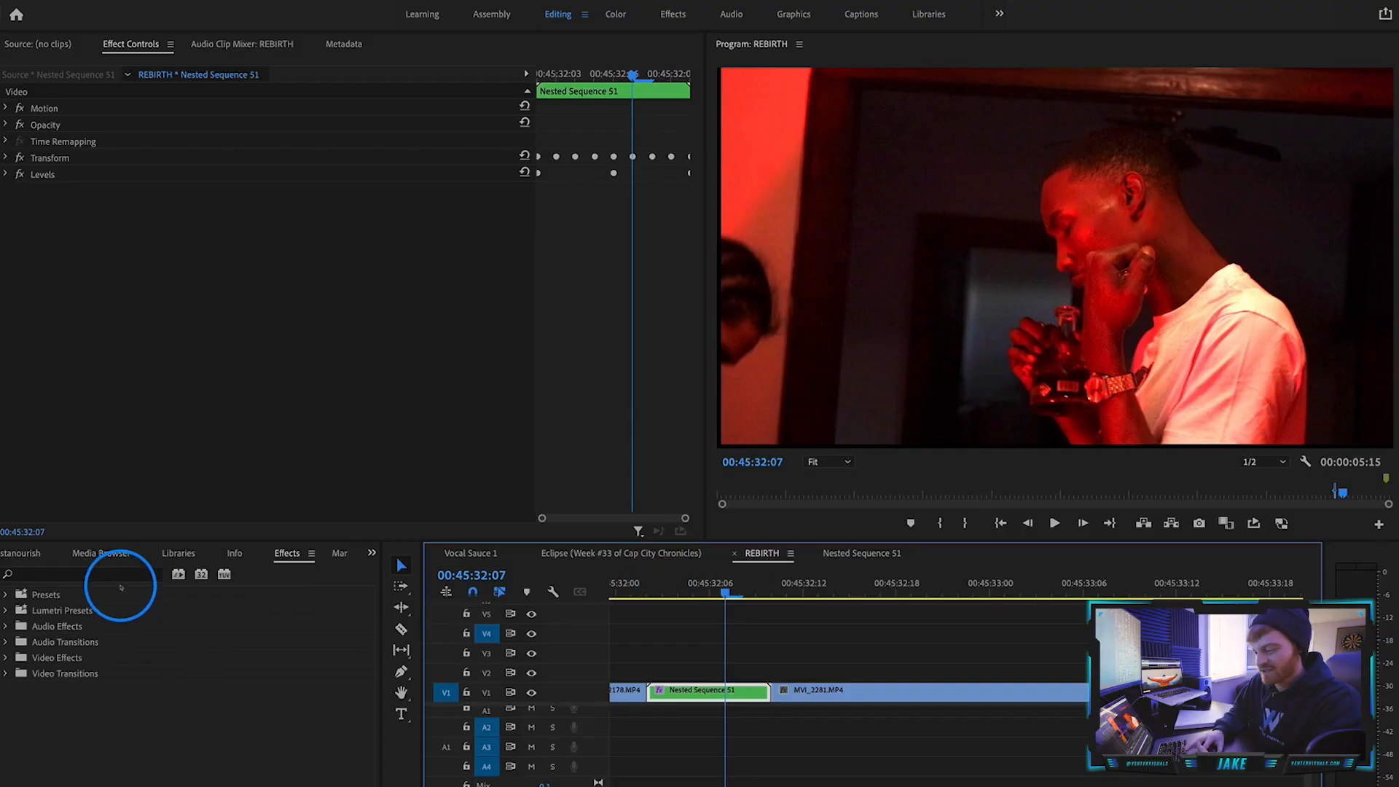
Step: Search the effects for "directional blur" and apply Directional Blur to the nested clip
left_click(120, 584)
type("d")
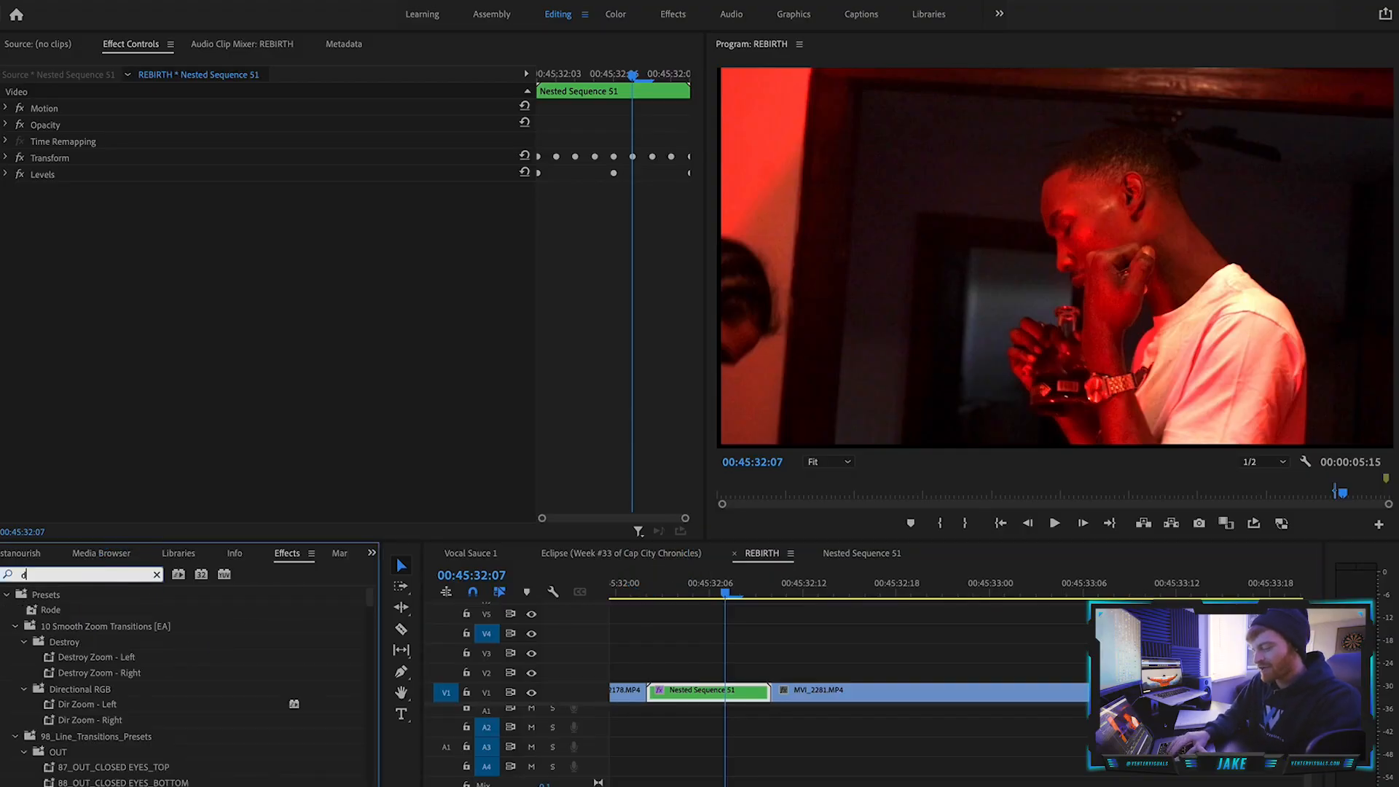
type("irectional blur")
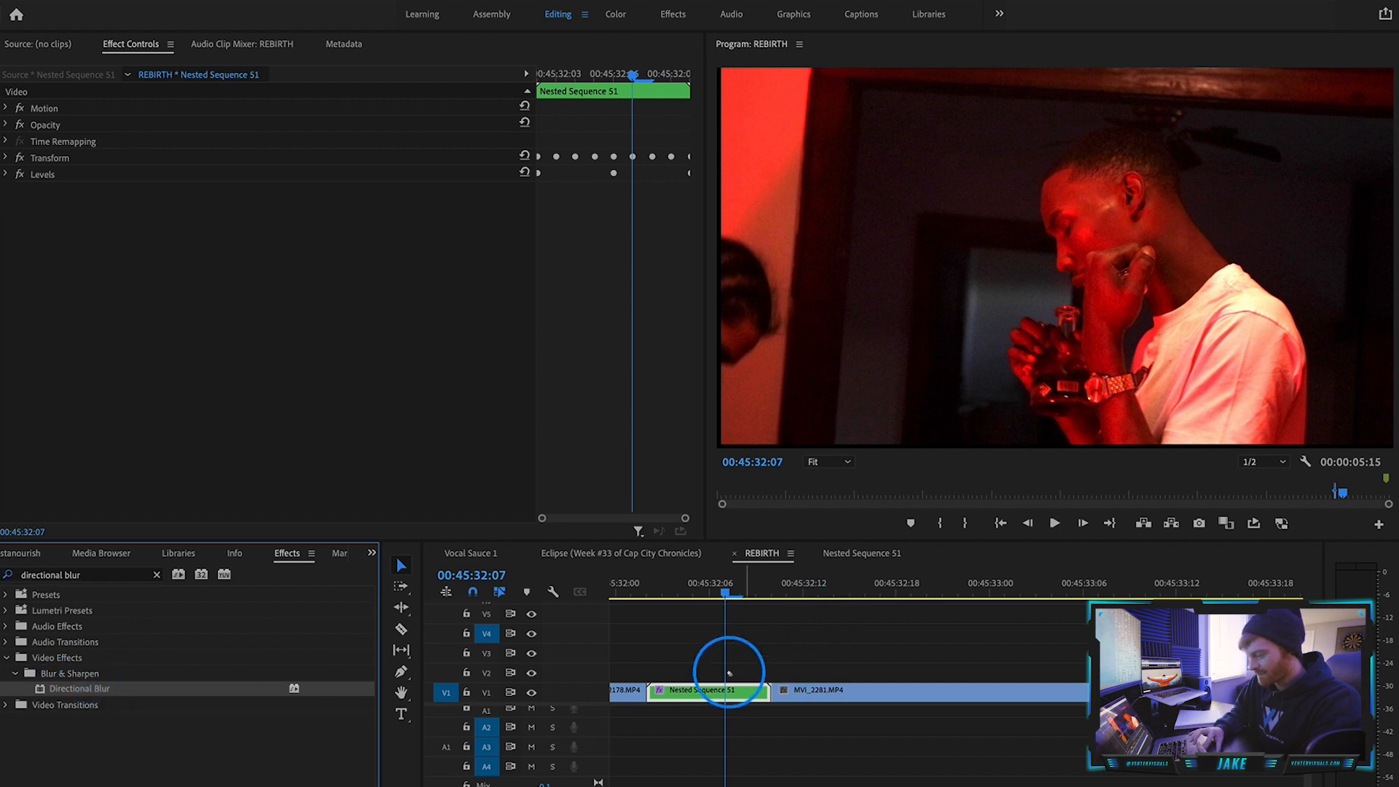
left_click_drag(710, 688, 711, 689)
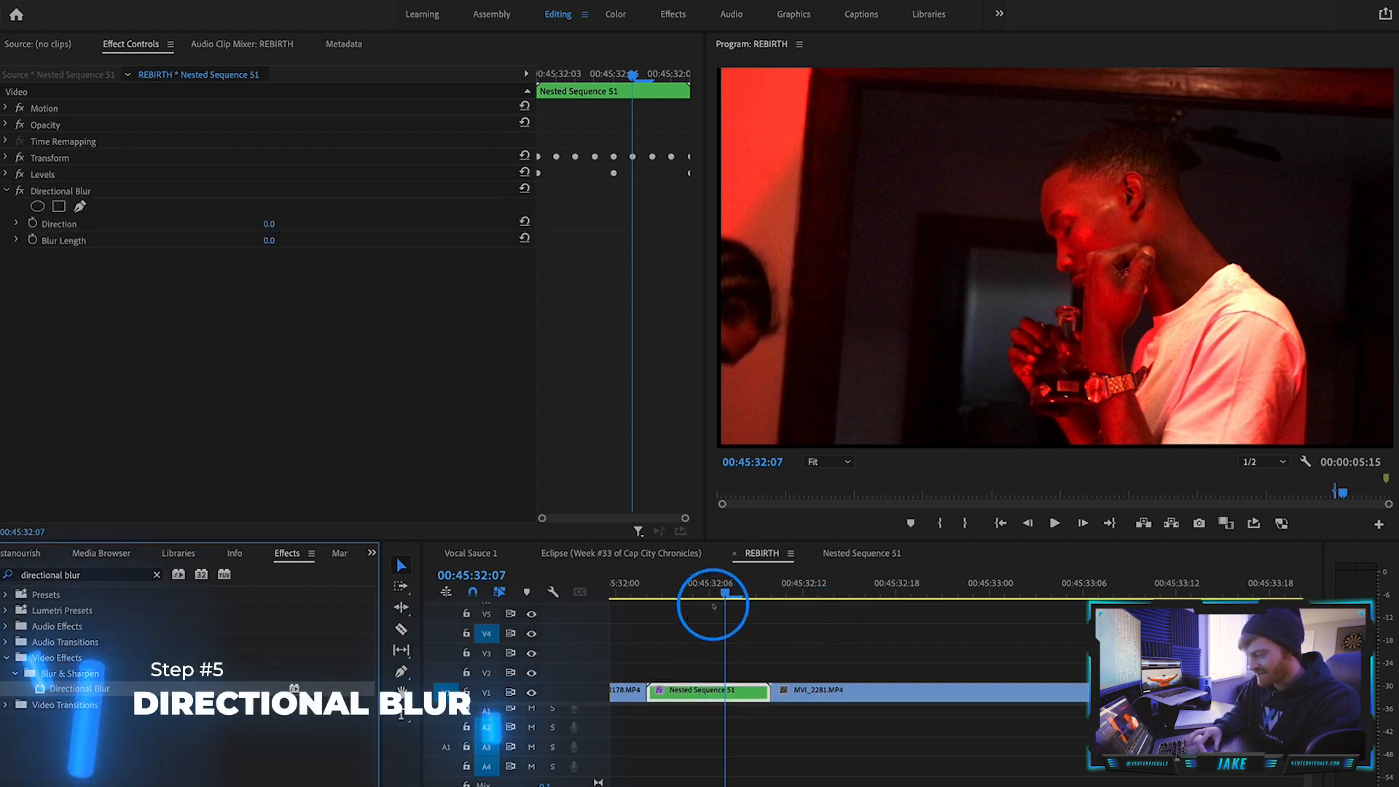
Step: Keyframe the Directional Blur's Blur Length at 60 on frame 00:45:32:06, right after the cut
key("Left")
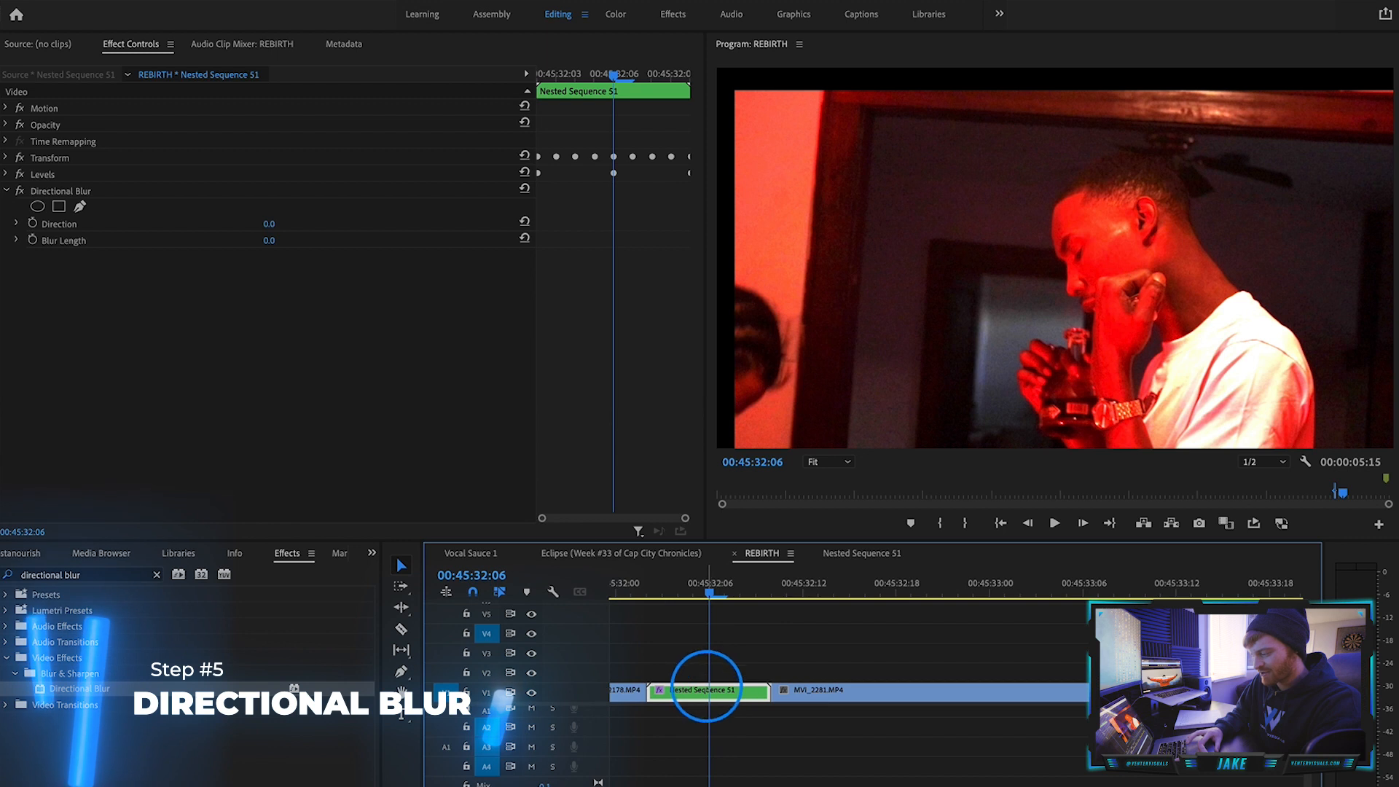
key("Left")
key("Right")
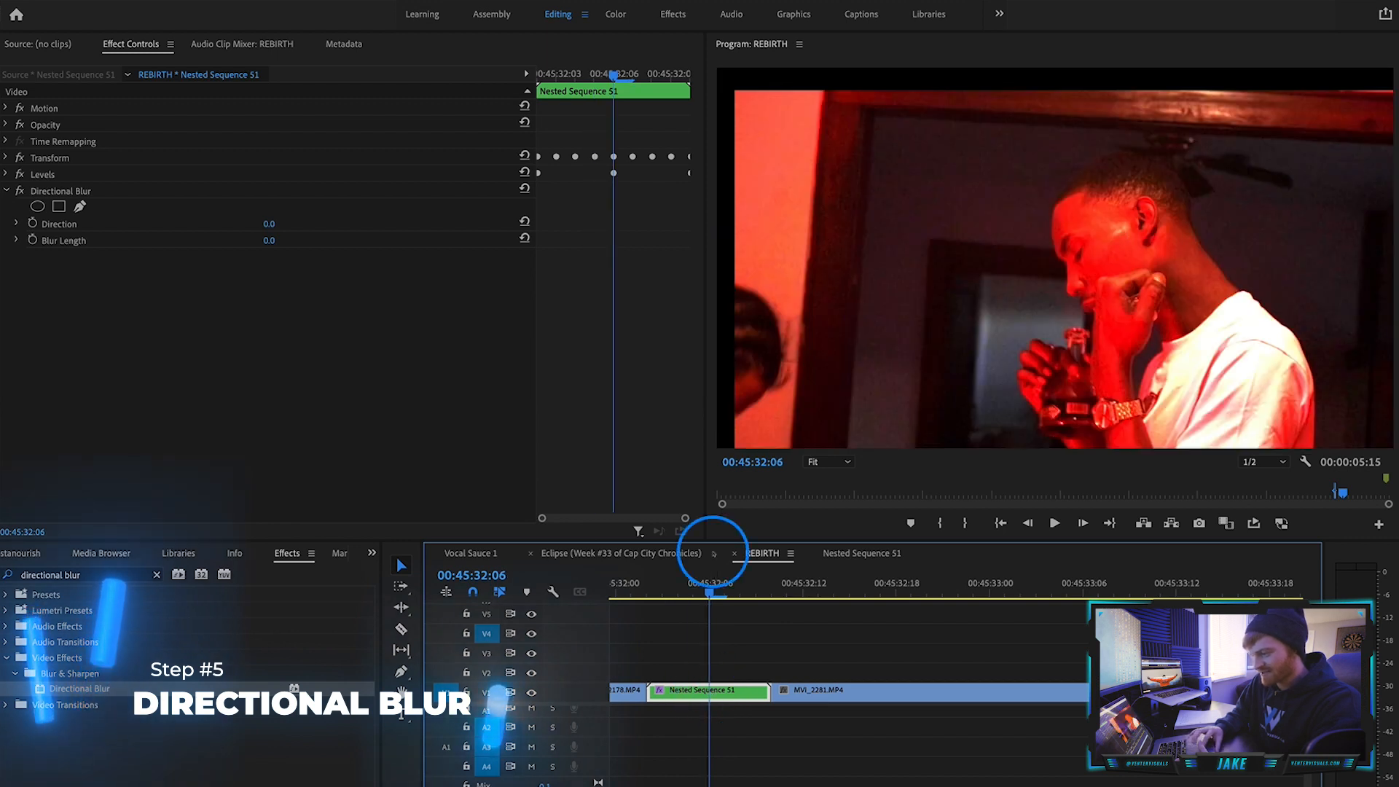
left_click(32, 241)
left_click_drag(270, 240, 309, 241)
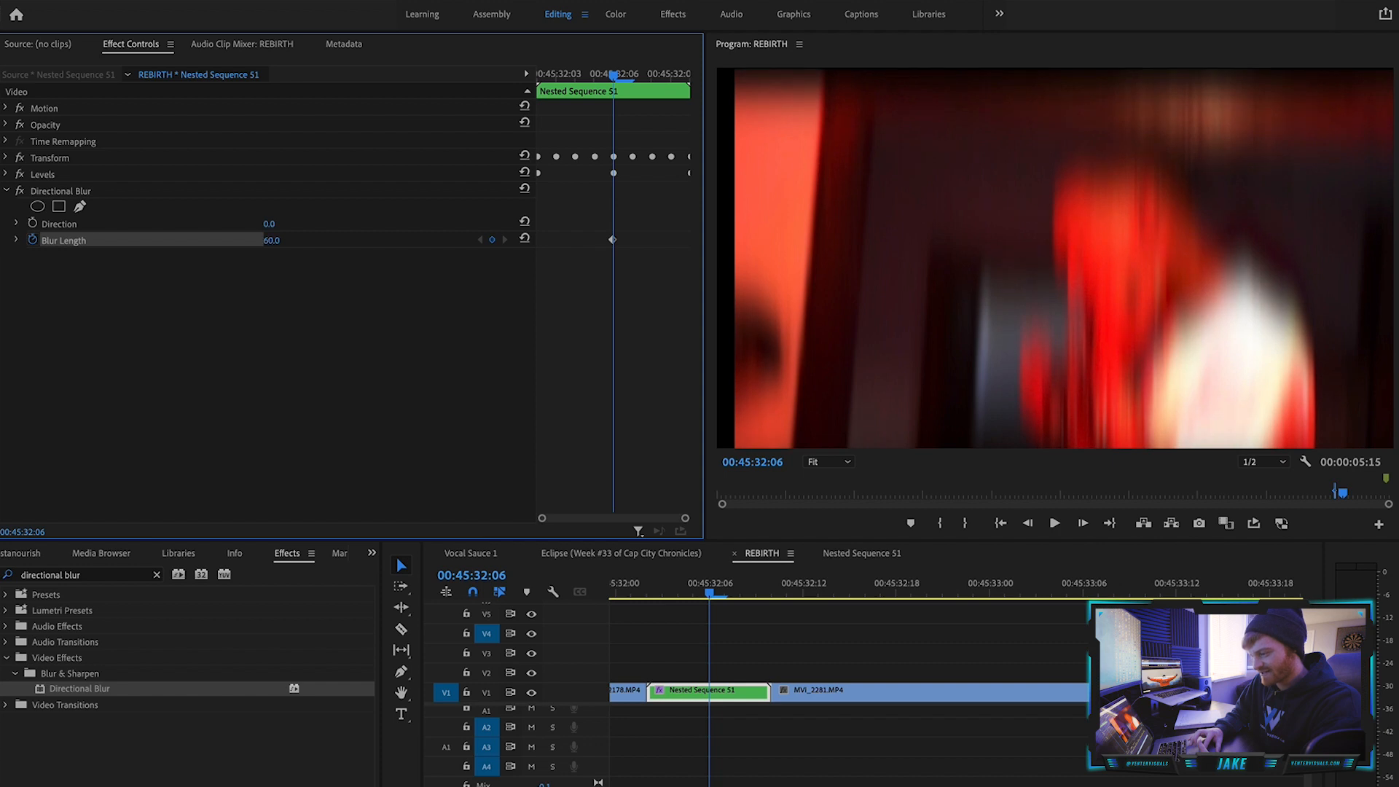
Step: Reset the Directional Blur's Blur Length to 0 at the nested clip's start and end
left_click_drag(607, 71, 497, 118)
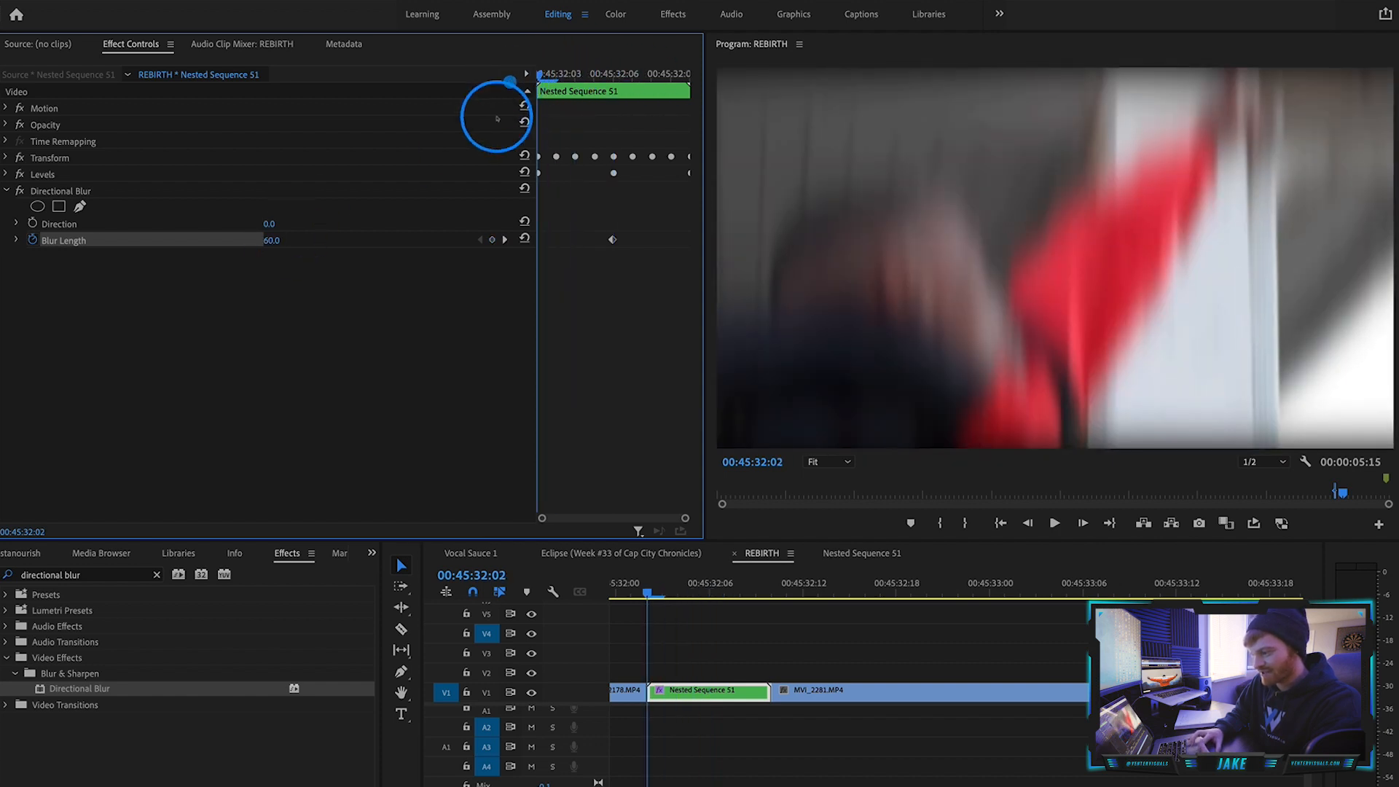
left_click(524, 238)
left_click_drag(567, 76, 736, 104)
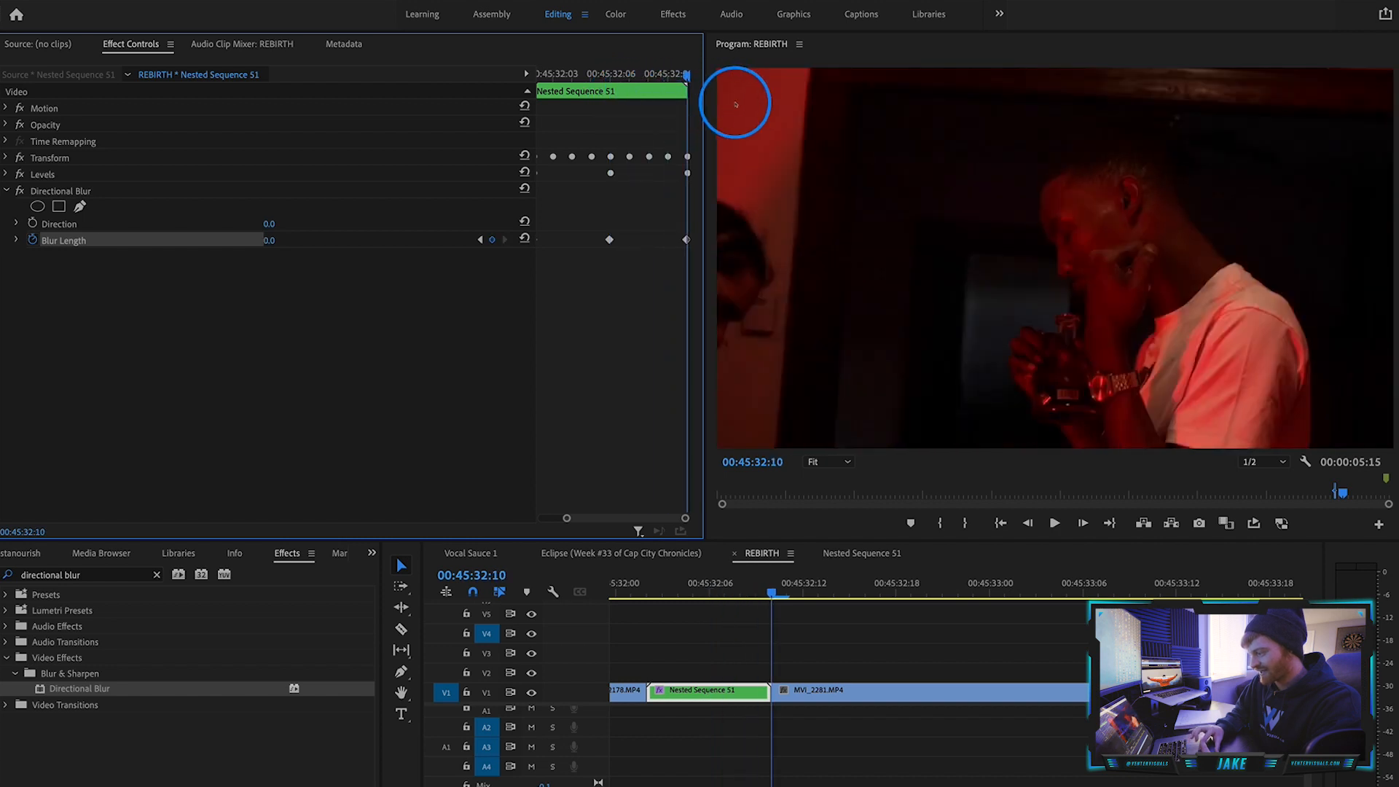
Step: Search the effects for "hls" and apply Color Balance (HLS) to the nested clip
left_click(700, 592)
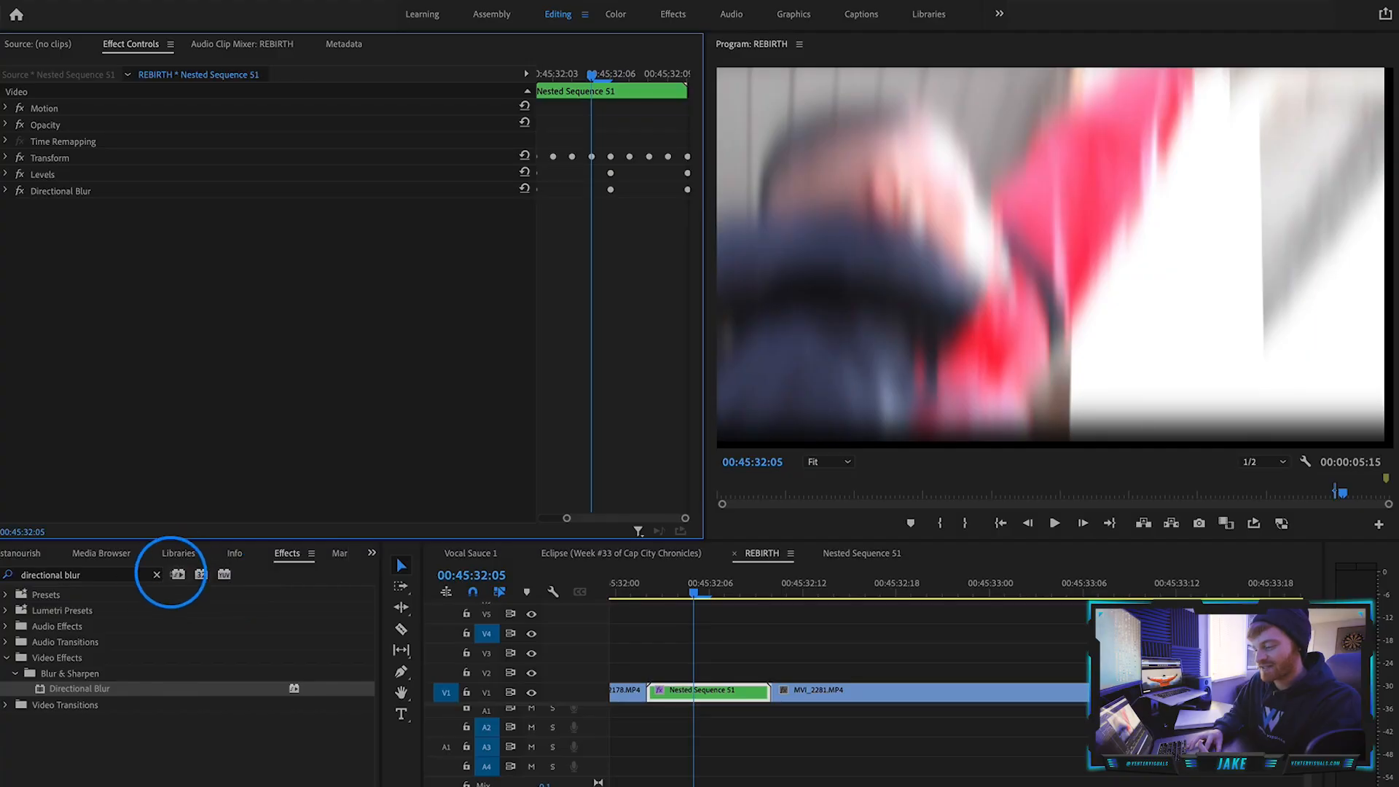
left_click(157, 574)
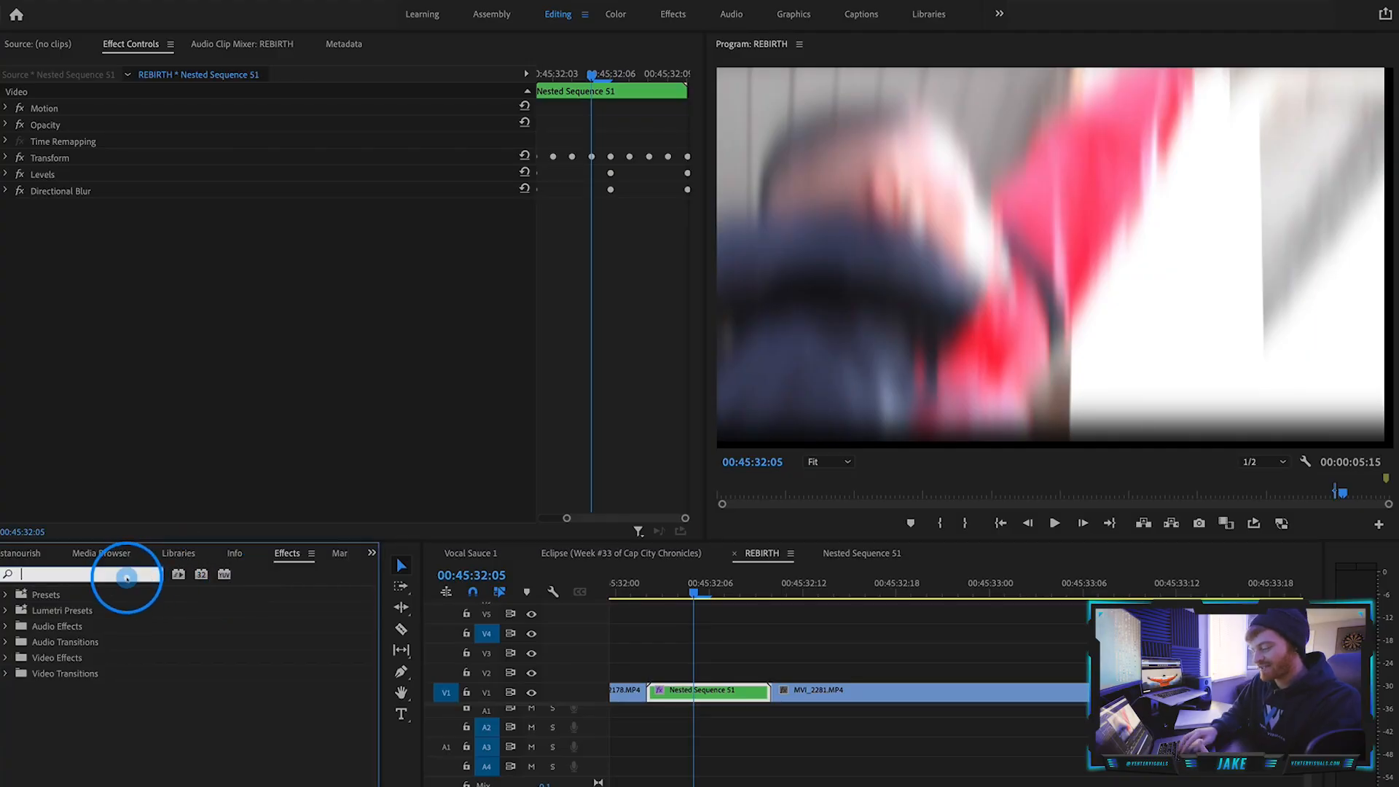
type("hls")
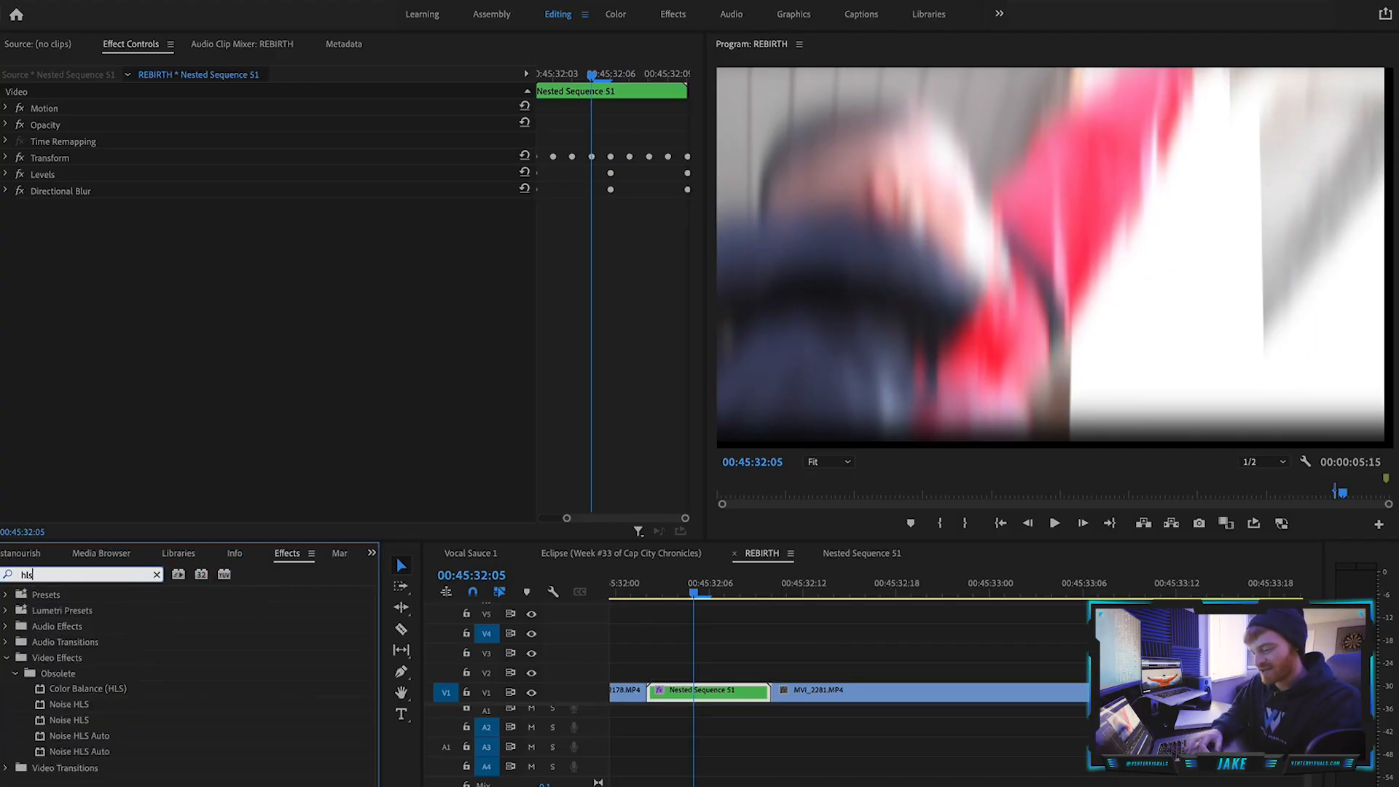
left_click(111, 688)
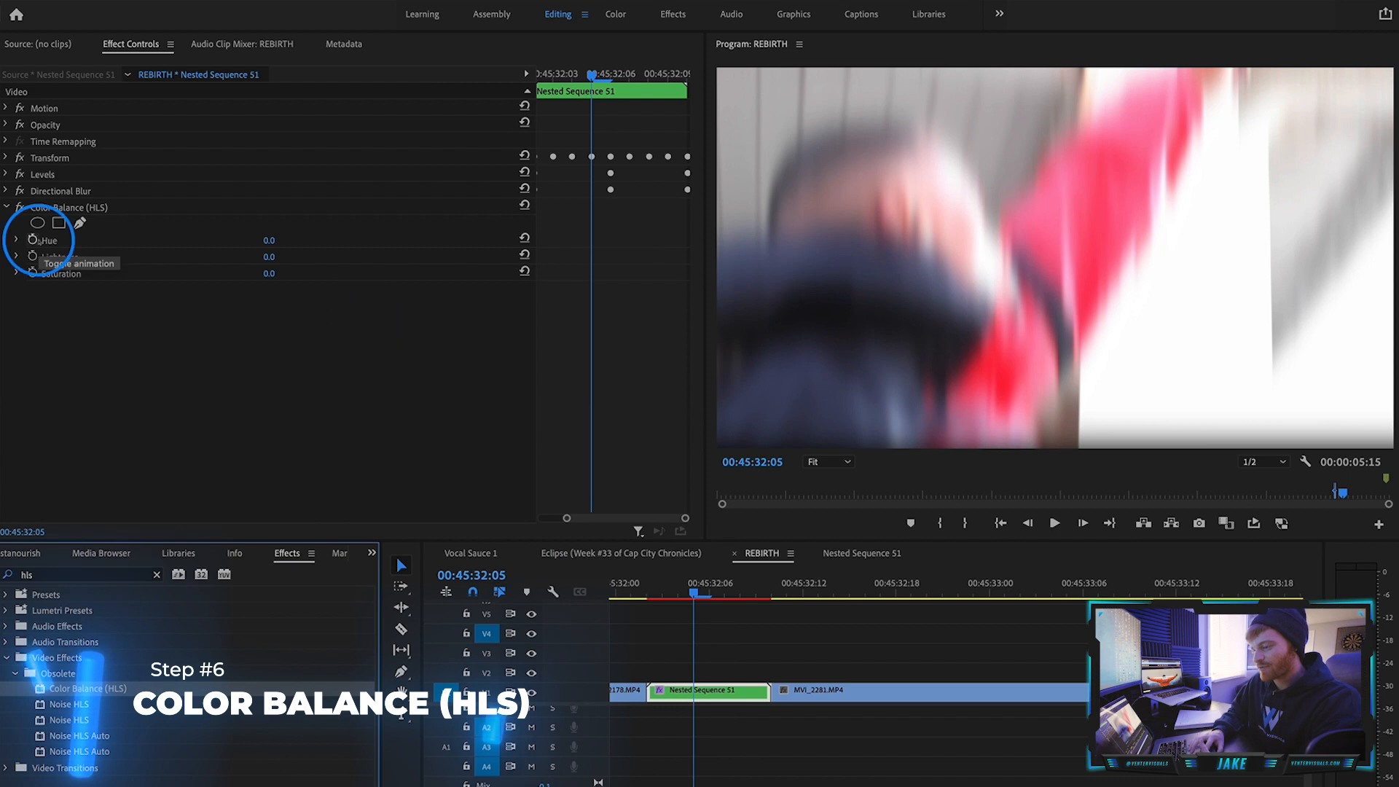
Step: Turn on Hue animation for Color Balance (HLS) and set the Hue to 1x72.0° at 00:45:32:05
left_click(32, 241)
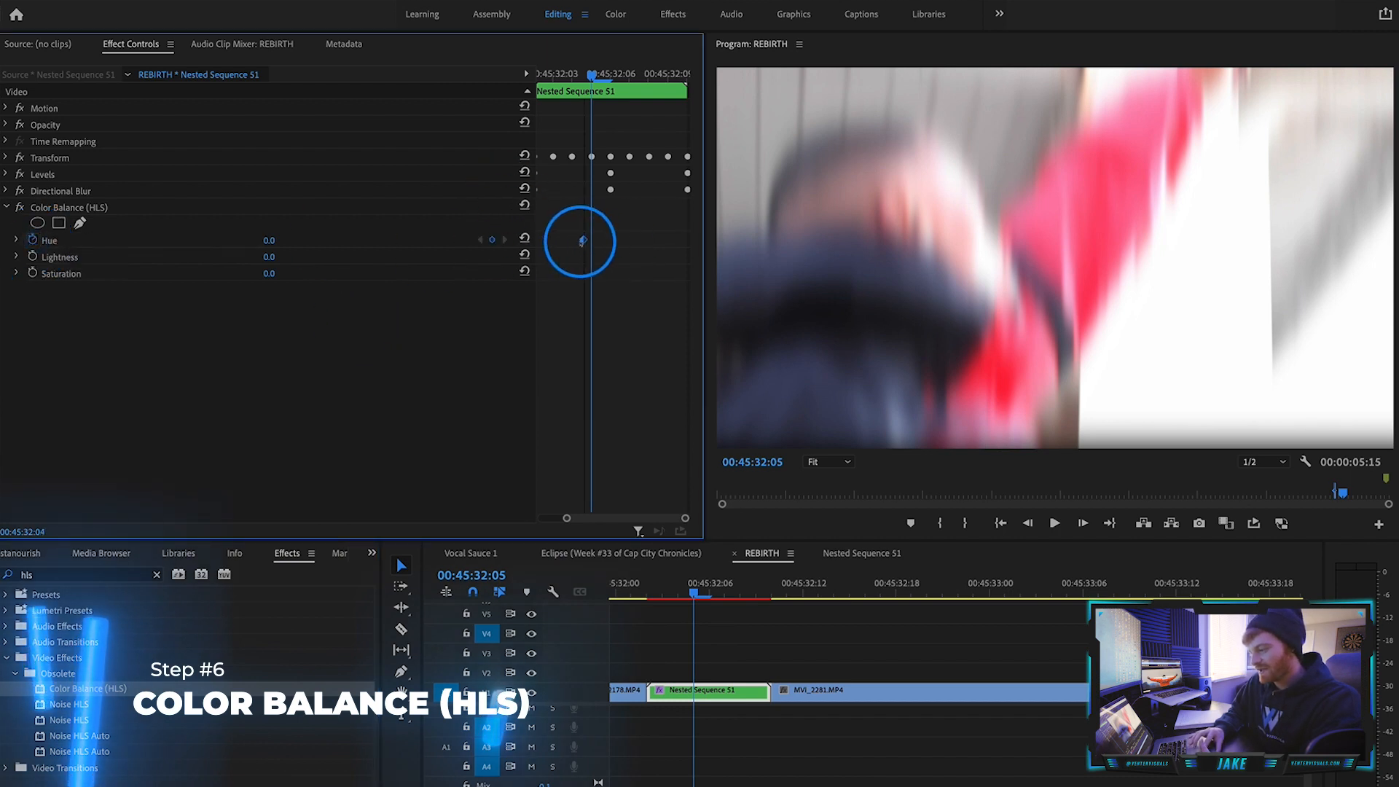
left_click_drag(270, 239, 557, 239)
left_click_drag(276, 239, 302, 240)
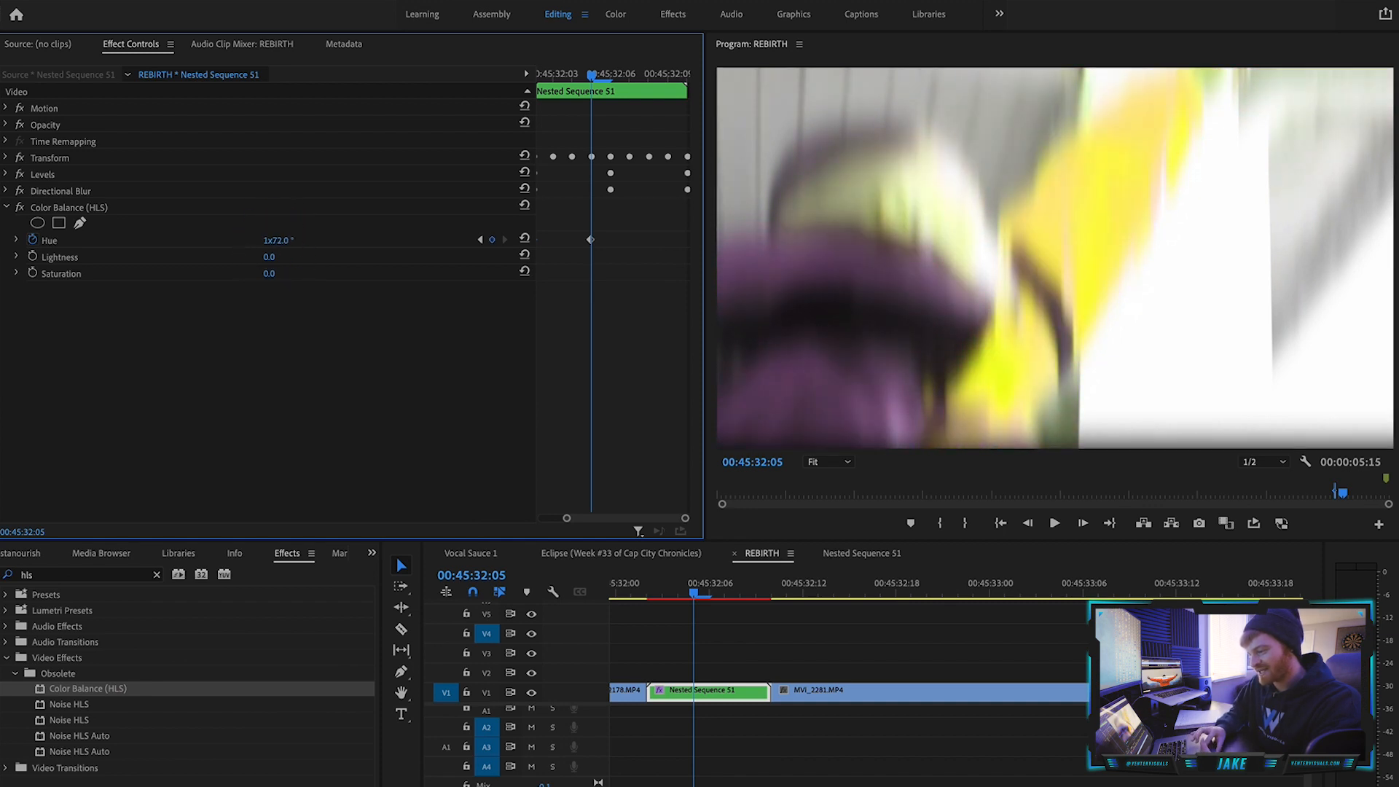
left_click_drag(591, 110, 528, 119)
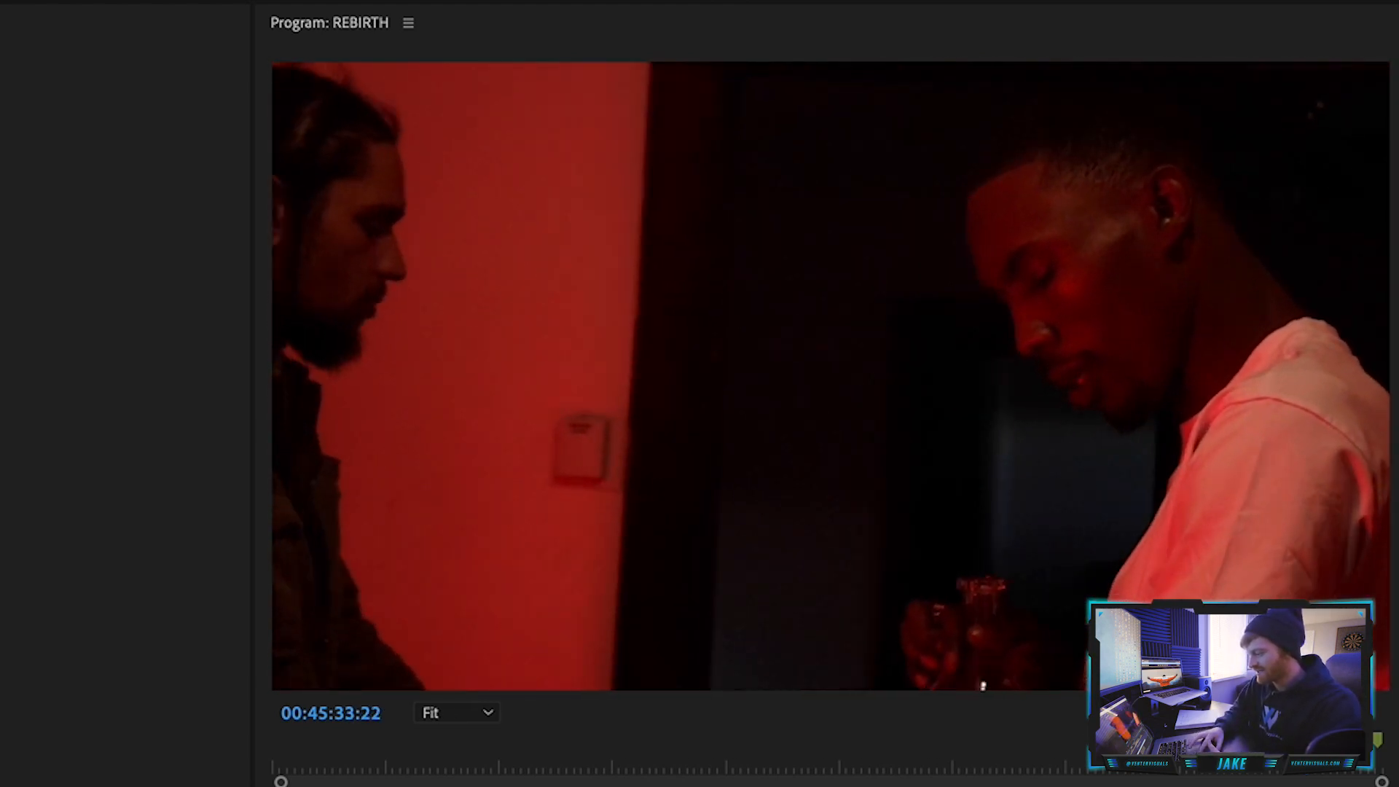
Step: Select the nested clip's Transform, Levels, Directional Blur and Color Balance (HLS) effects together
key("Up")
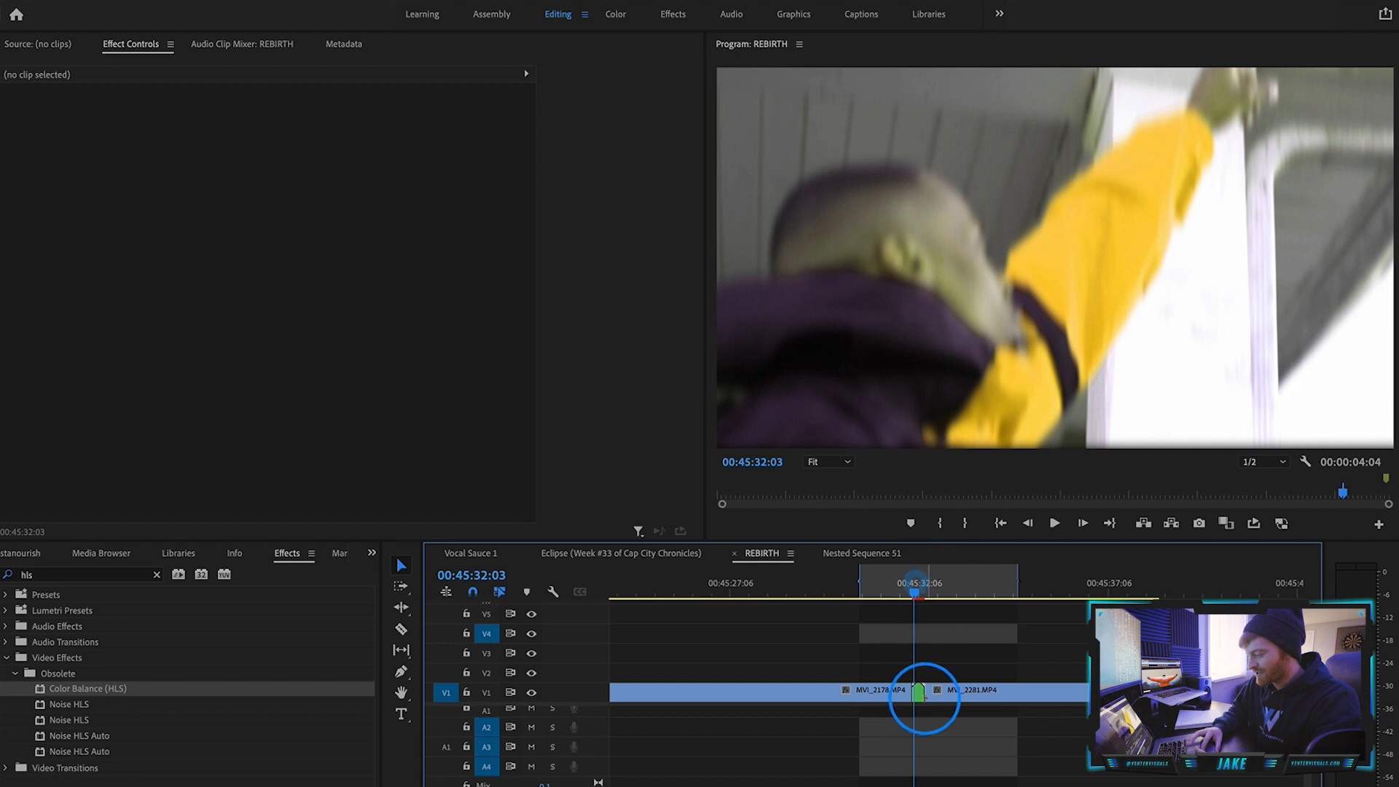
left_click(918, 691)
scroll(917, 691, "up", 3)
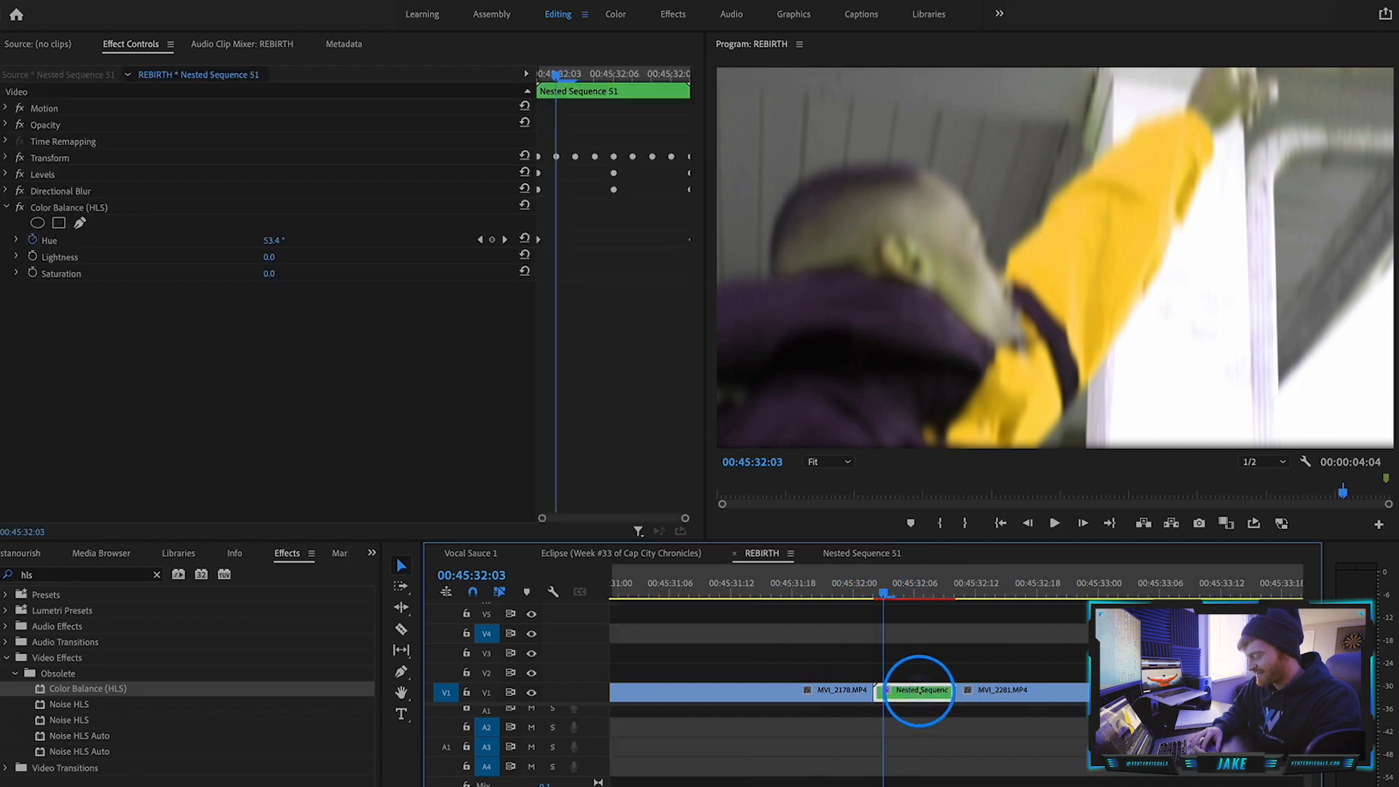
left_click(6, 207)
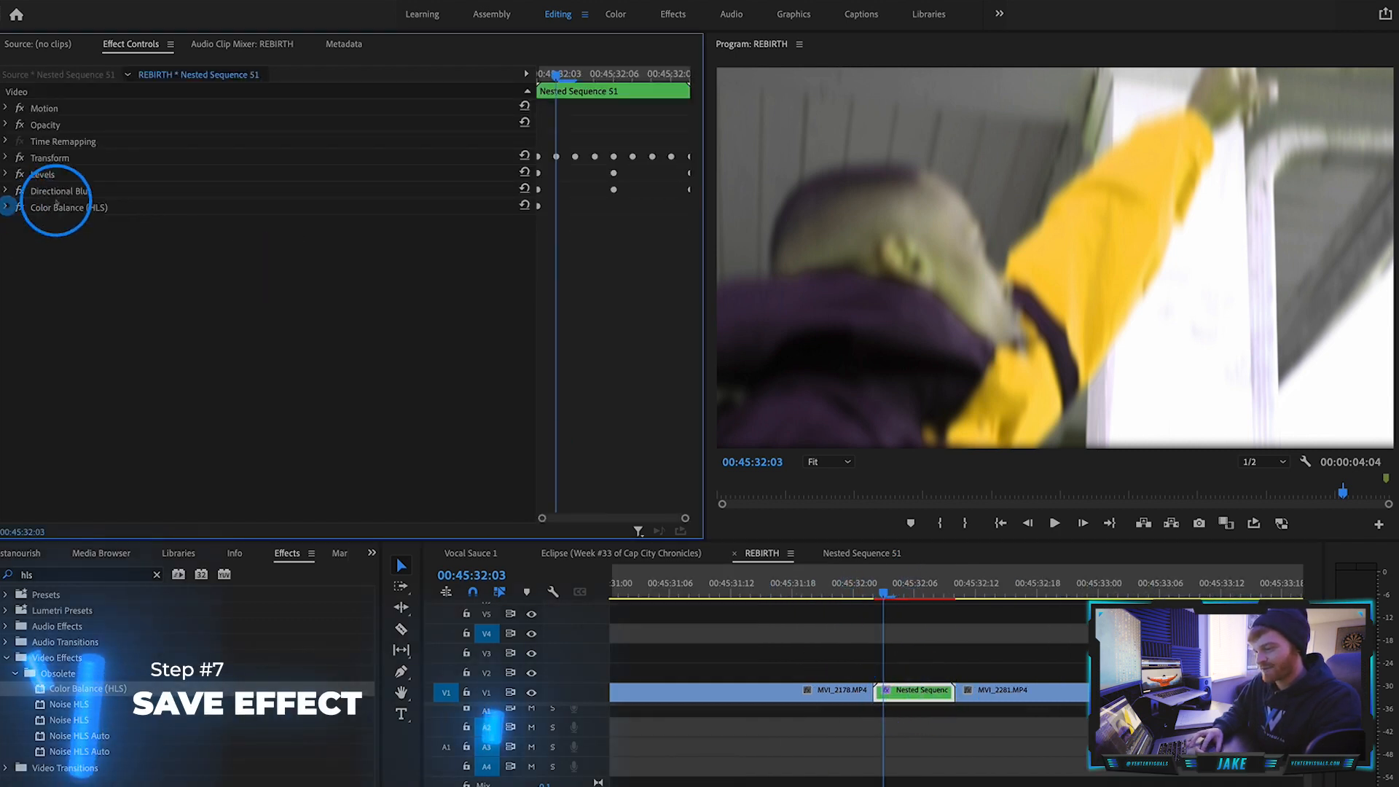
left_click(89, 209)
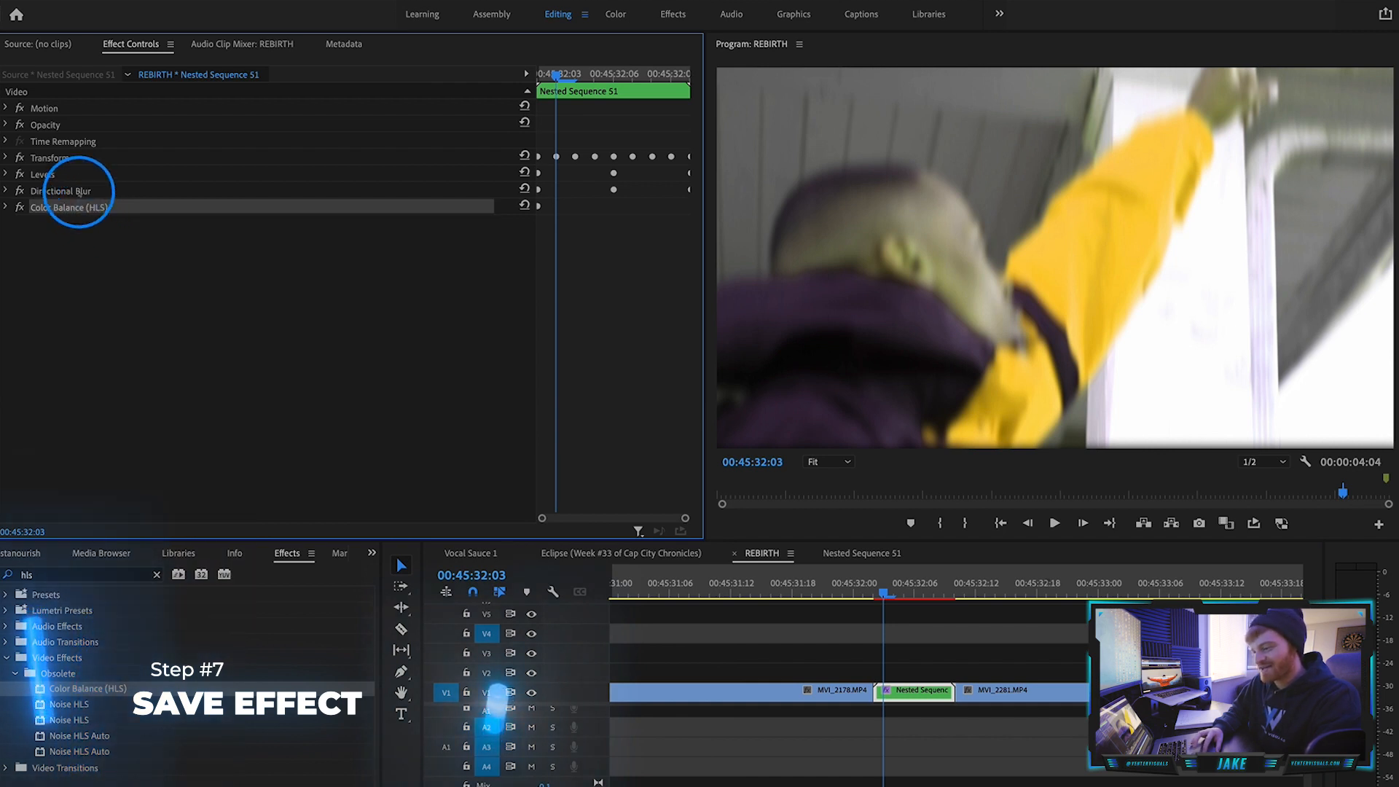
left_click(77, 191, "super")
left_click(70, 174, "super")
left_click(69, 158, "super")
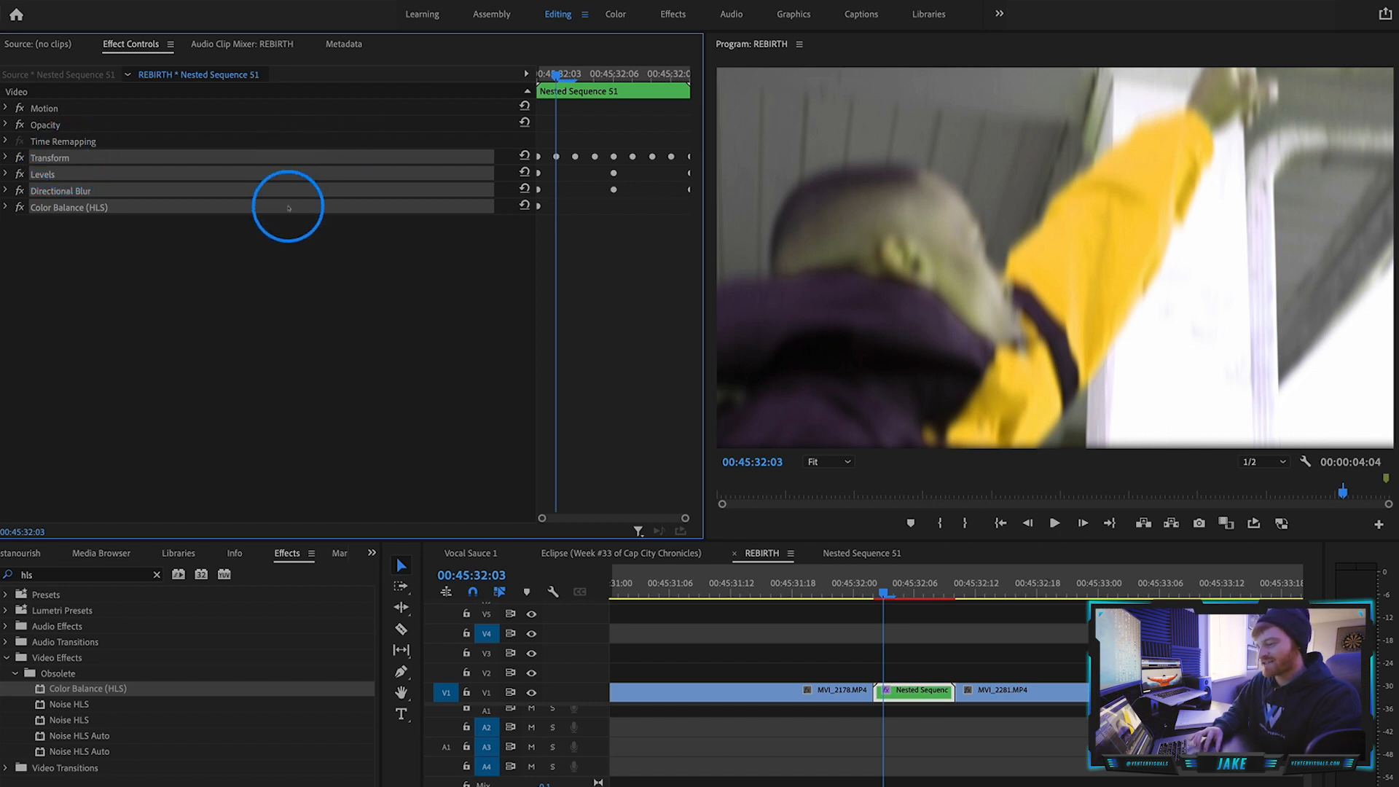
Step: Save the selected effects as a Scale-type preset named "GLITCH TRANSTION EXAMPLE"
right_click(291, 171)
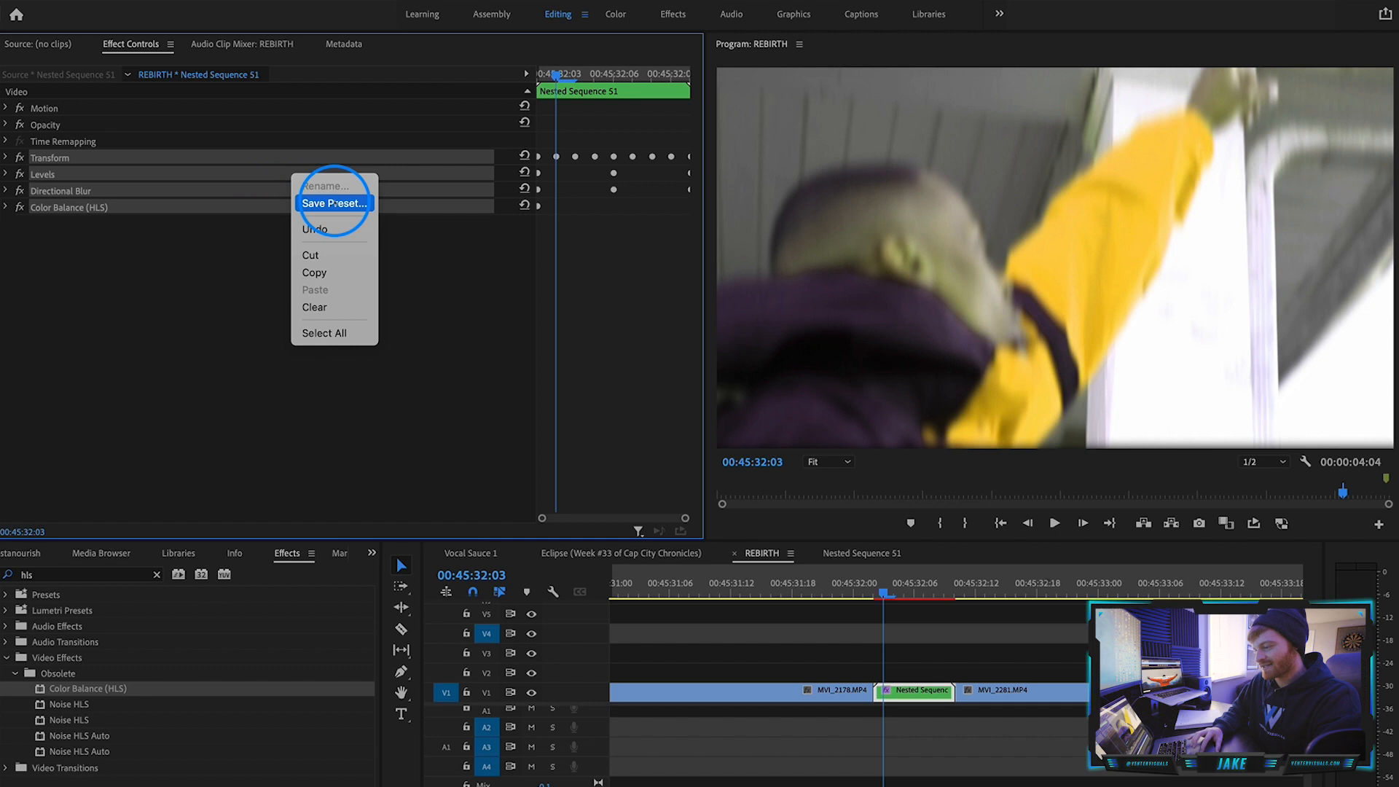
left_click(334, 202)
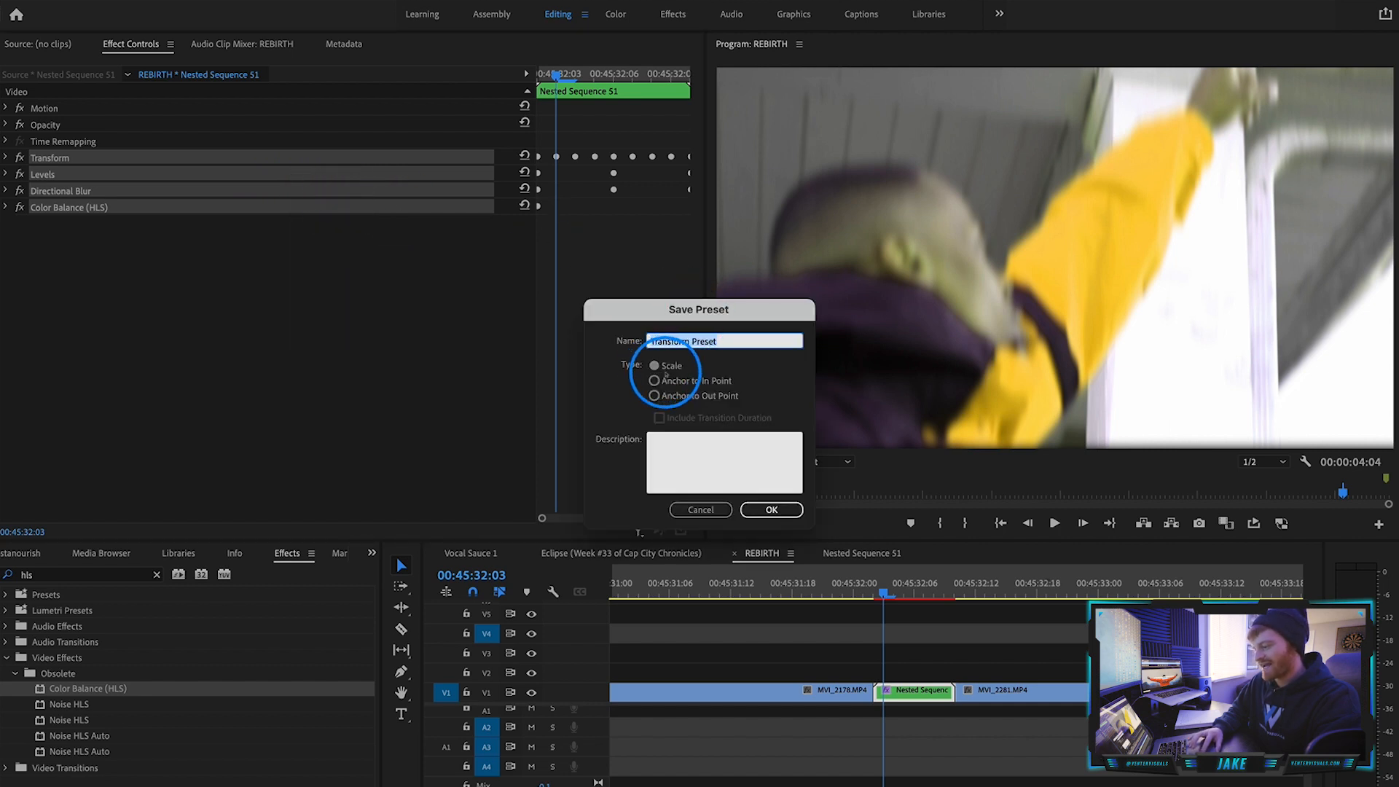
left_click(654, 365)
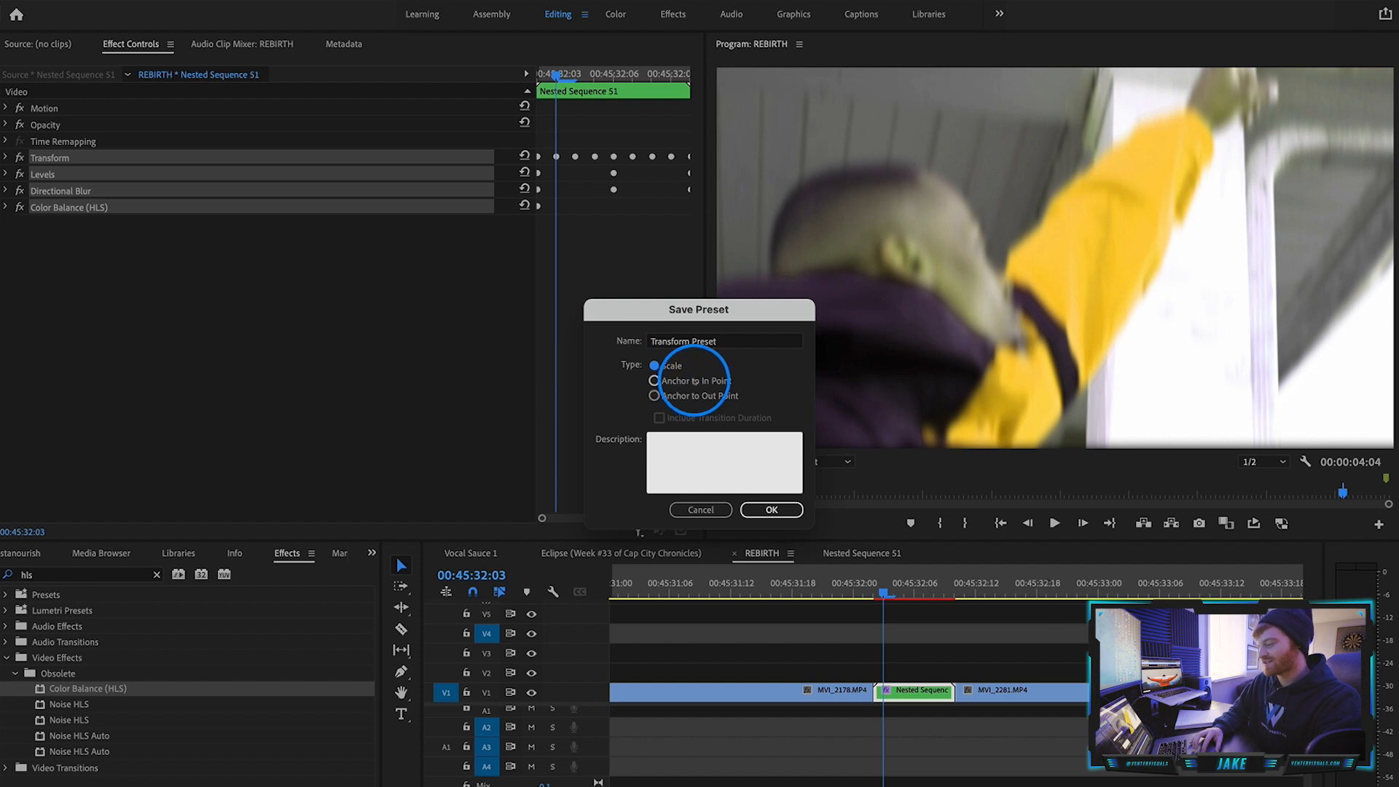
left_click(699, 396)
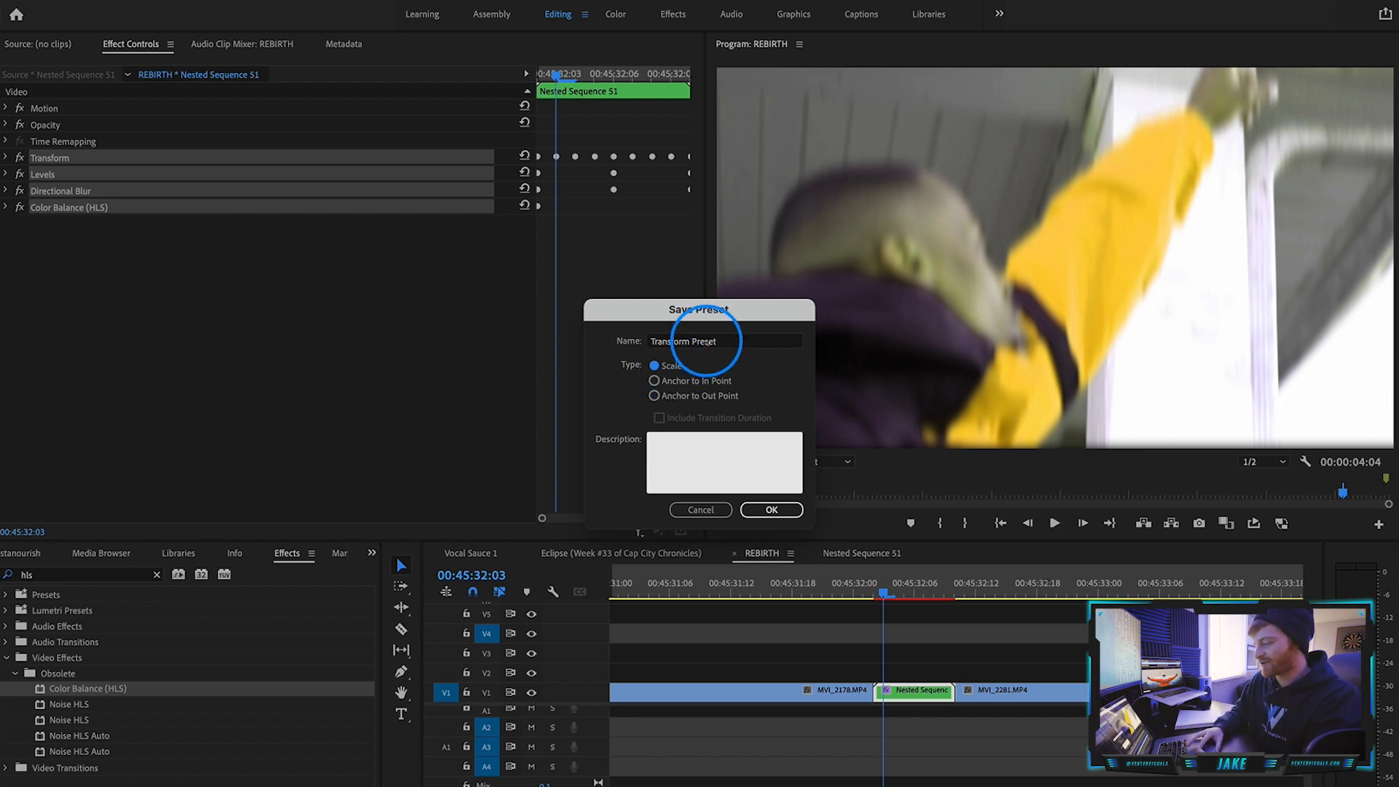
triple_click(705, 342)
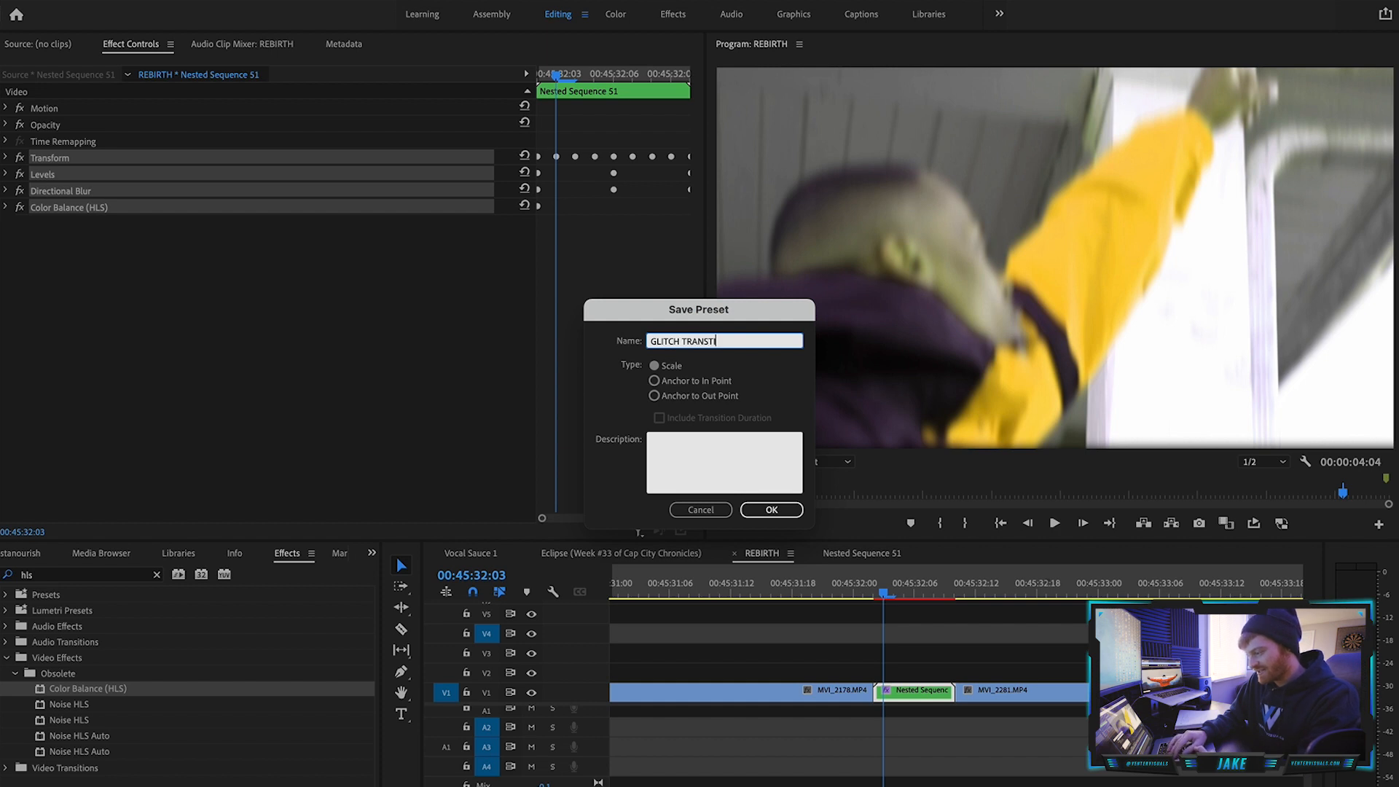
left_click(717, 462)
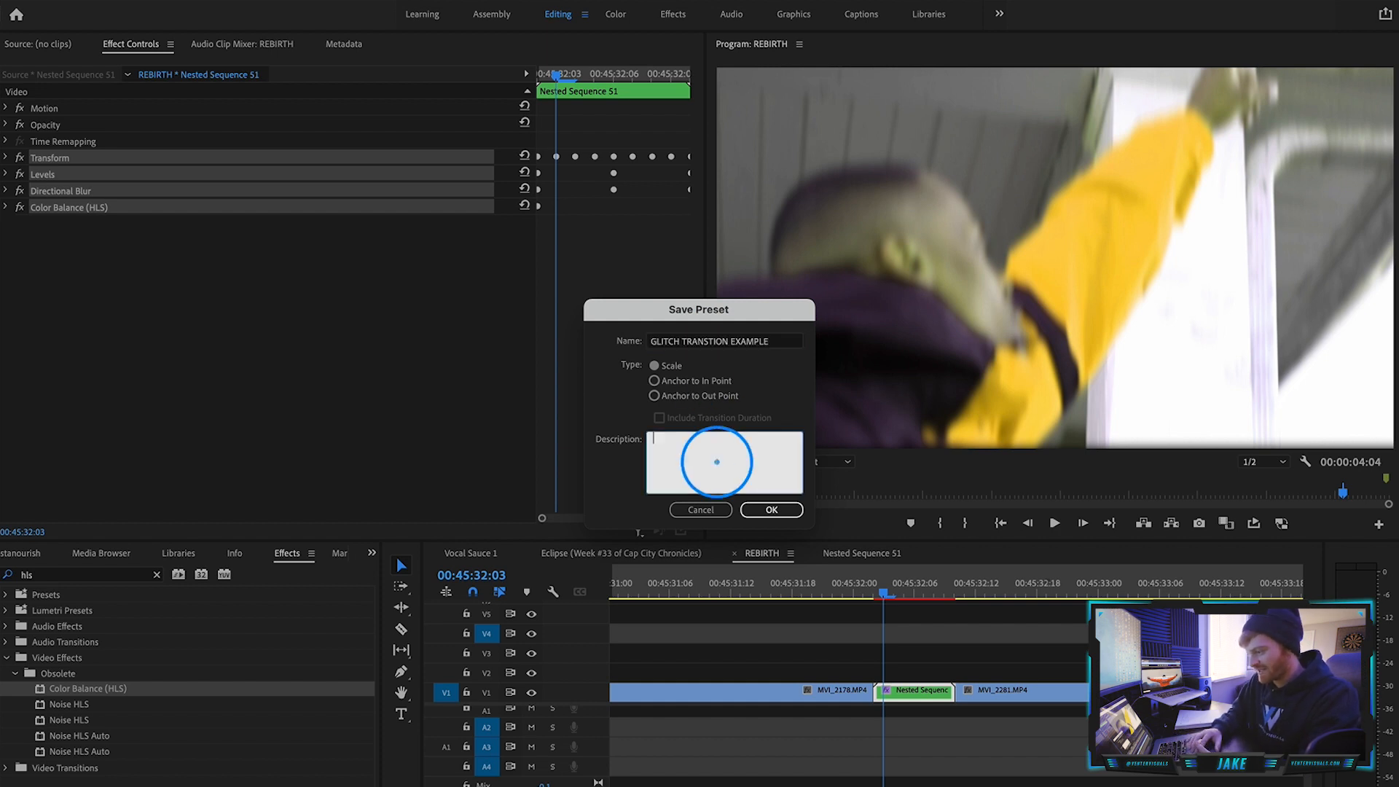
left_click(774, 511)
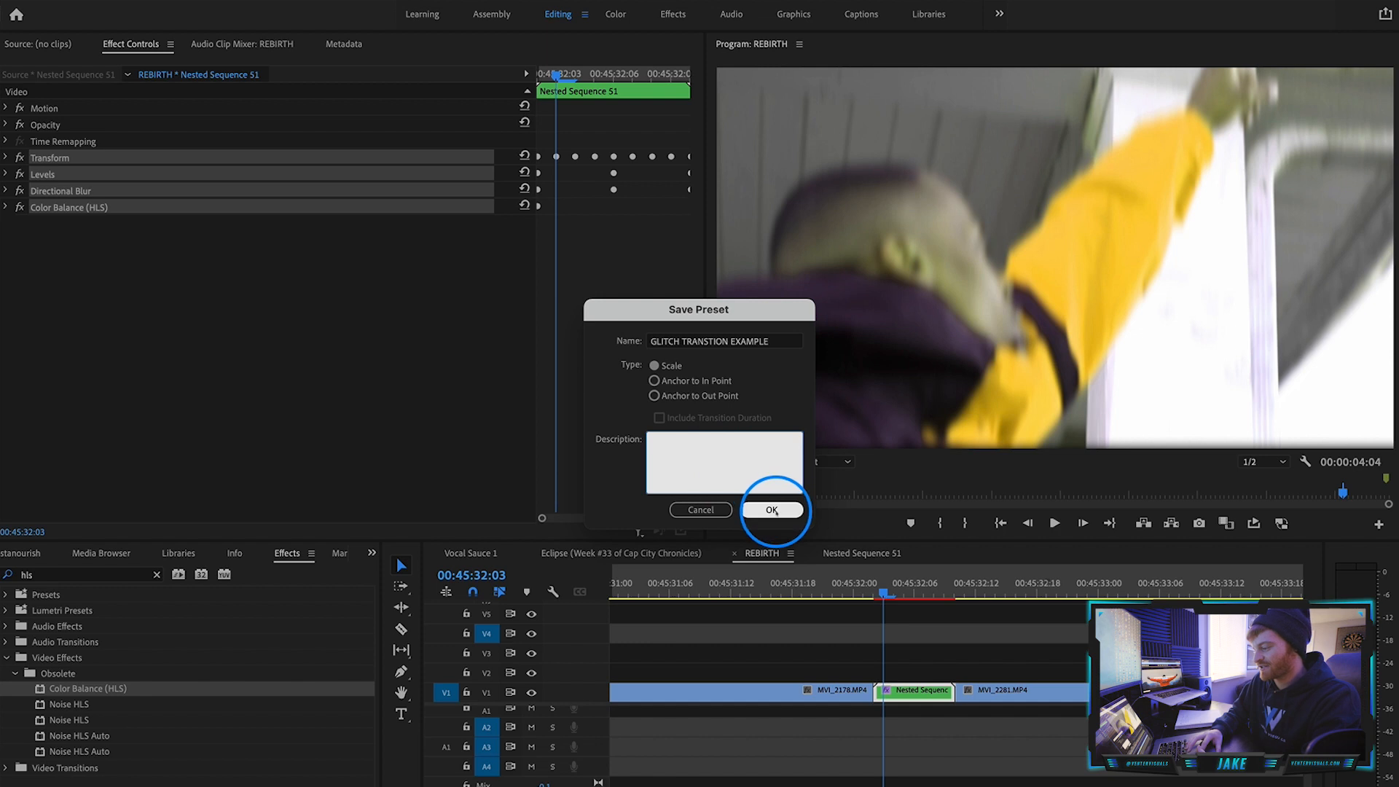
Step: Place two RUDILL - PRESSURE.mp4 clips in an empty stretch of the sequence around 00:45:10:18
left_click(849, 618)
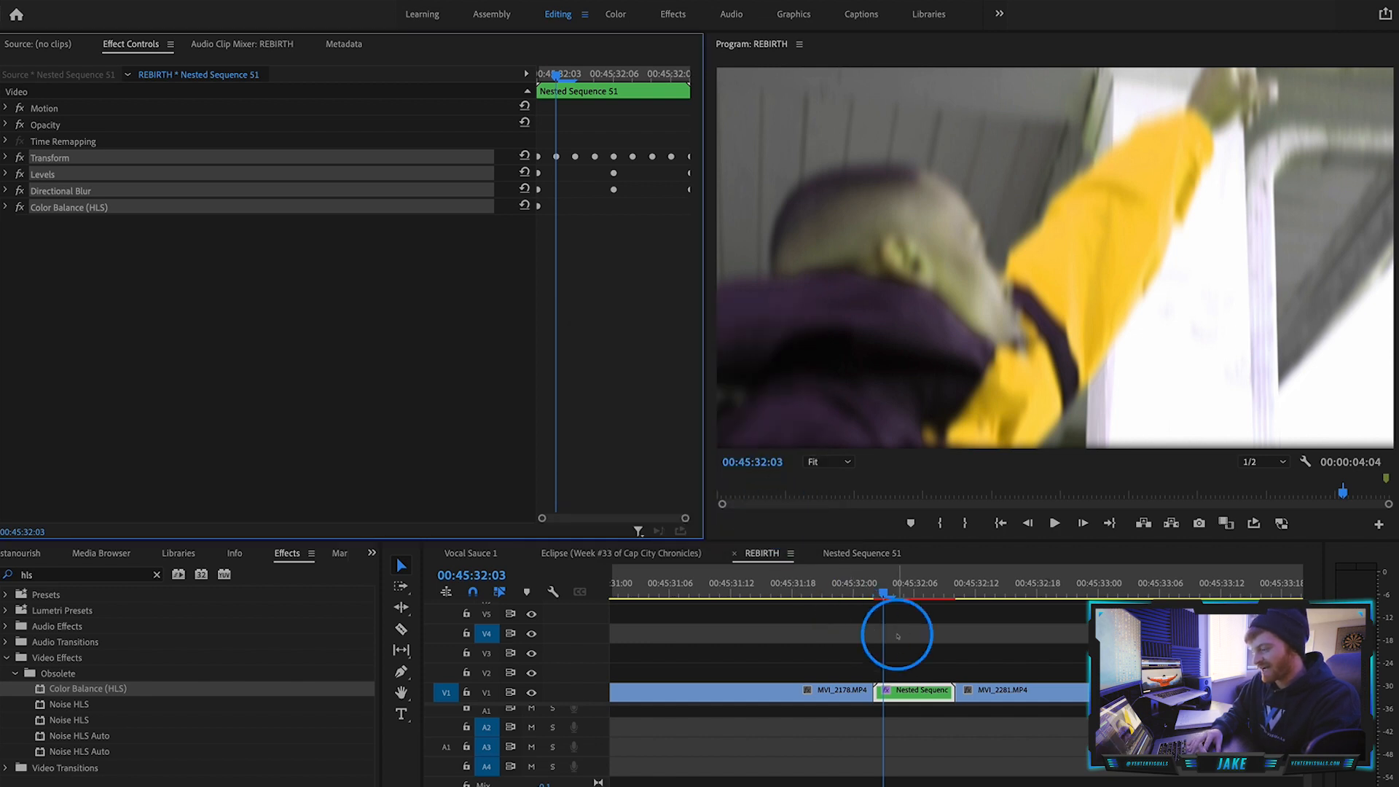
scroll(897, 636, "down", 5)
scroll(897, 636, "right", 5)
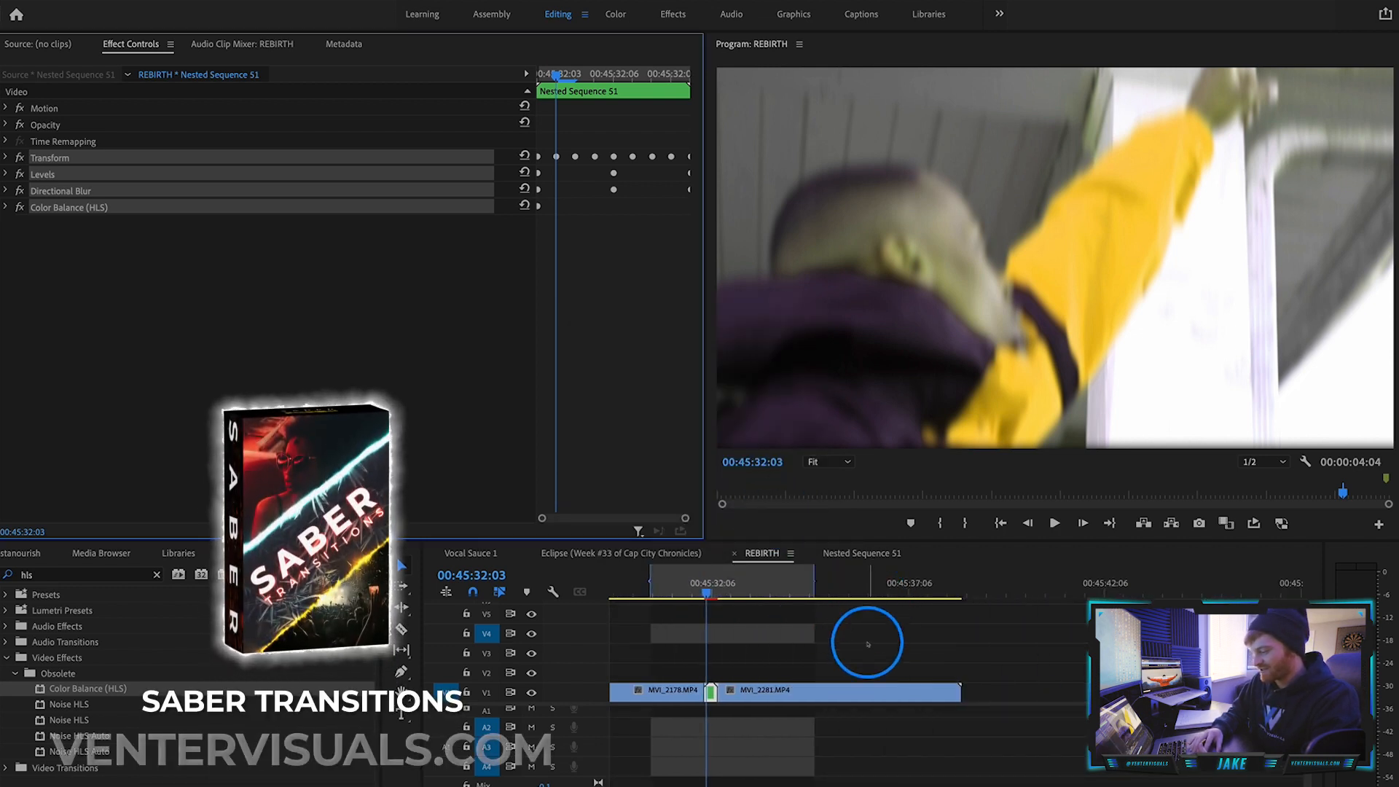
scroll(867, 643, "down", 5)
scroll(834, 655, "left", 5)
scroll(833, 655, "up", 5)
left_click(826, 686)
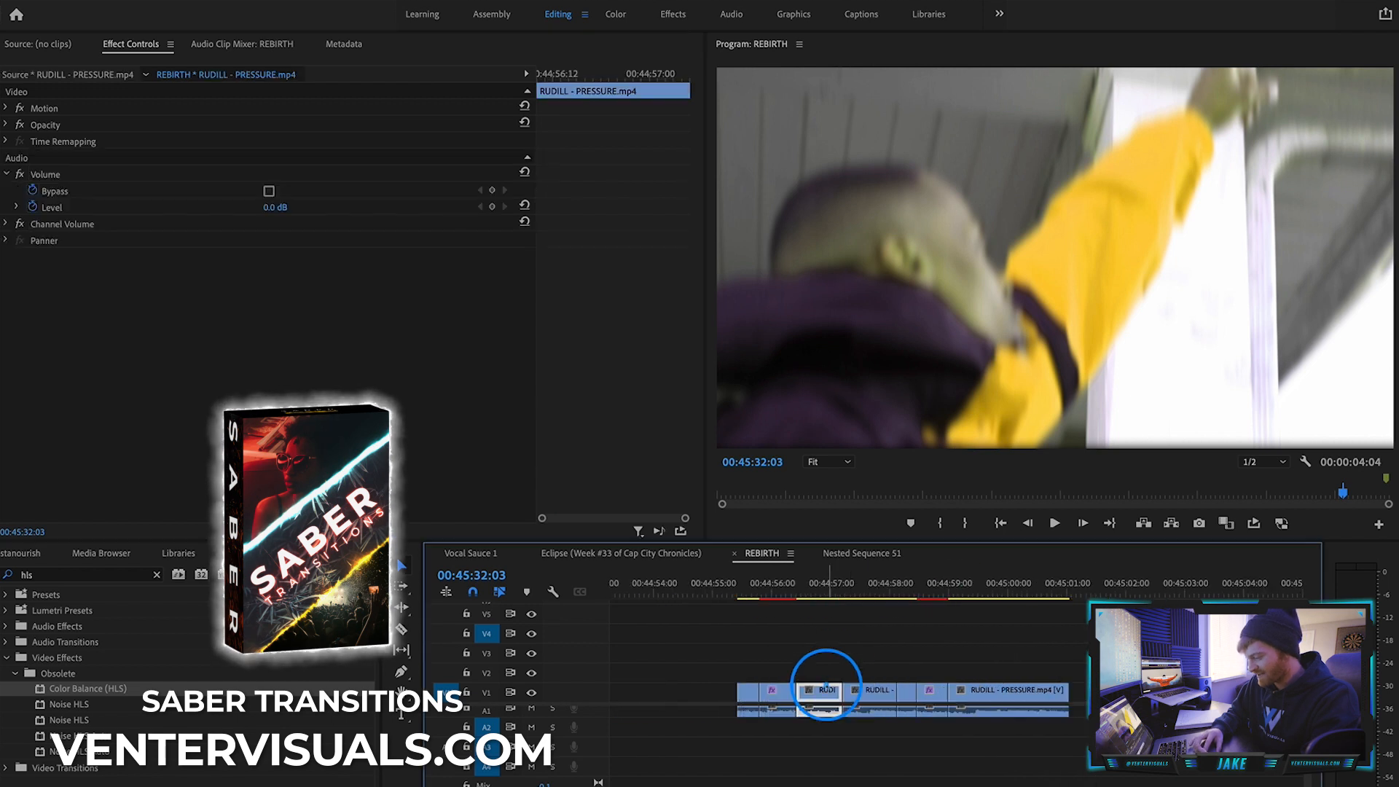
left_click(742, 690)
left_click(819, 691, "shift")
scroll(819, 691, "down", 5)
left_click_drag(821, 691, 1023, 691)
left_click(1023, 590)
scroll(1024, 662, "up", 5)
left_click(962, 585)
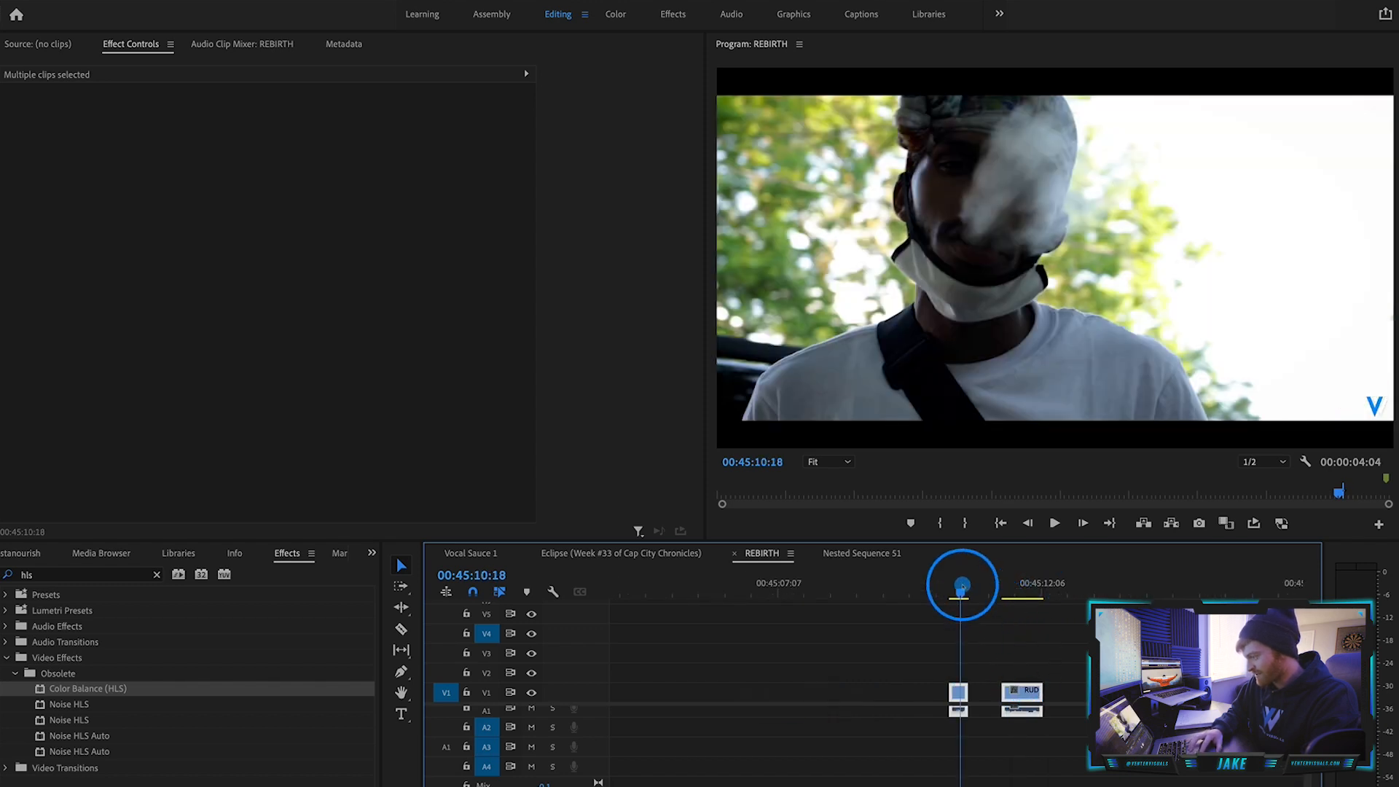
Step: Close the gap between the two RUDILL - PRESSURE.mp4 clips and extend the first clip's start back to 00:45:10:07
left_click_drag(1020, 693, 994, 695)
key("space")
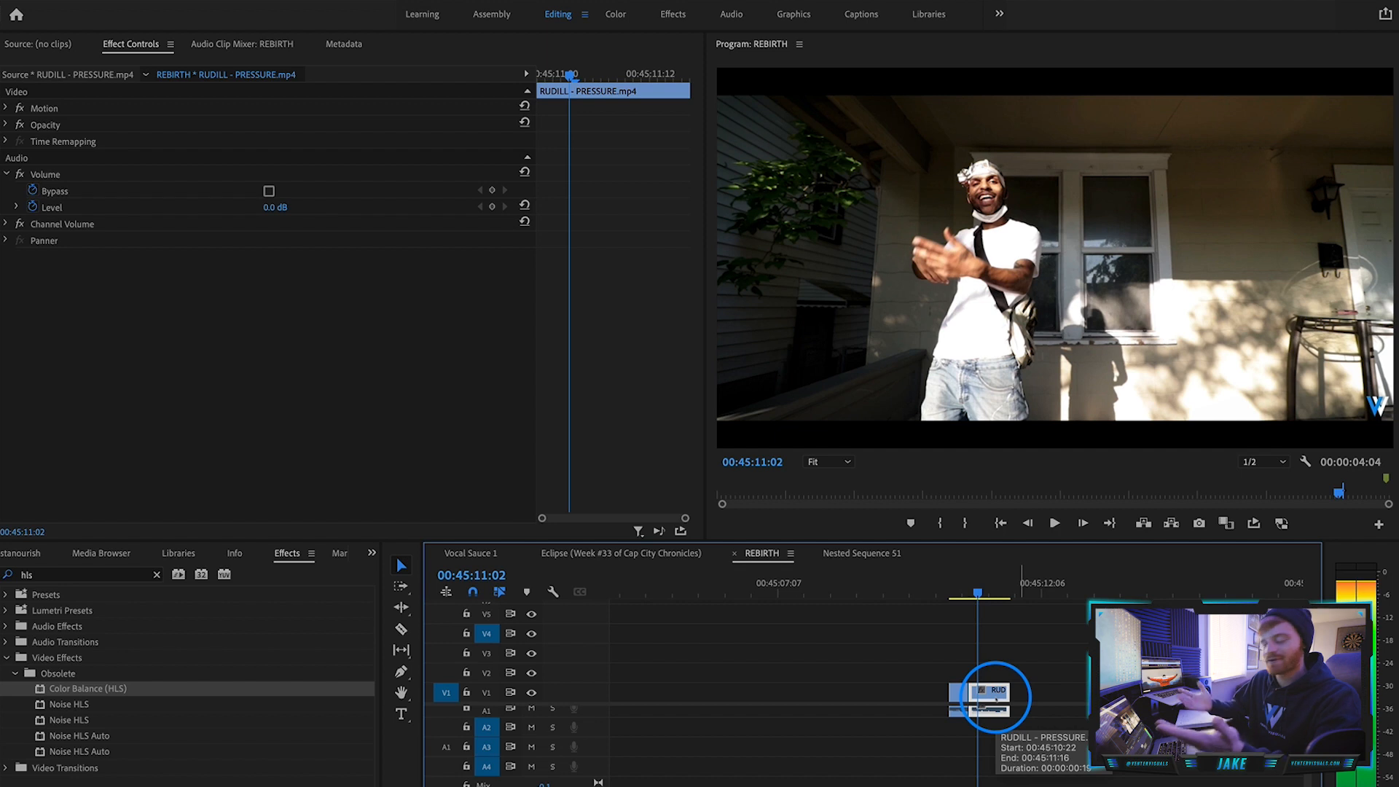
scroll(995, 697, "up", 4)
left_click_drag(1019, 583, 1002, 583)
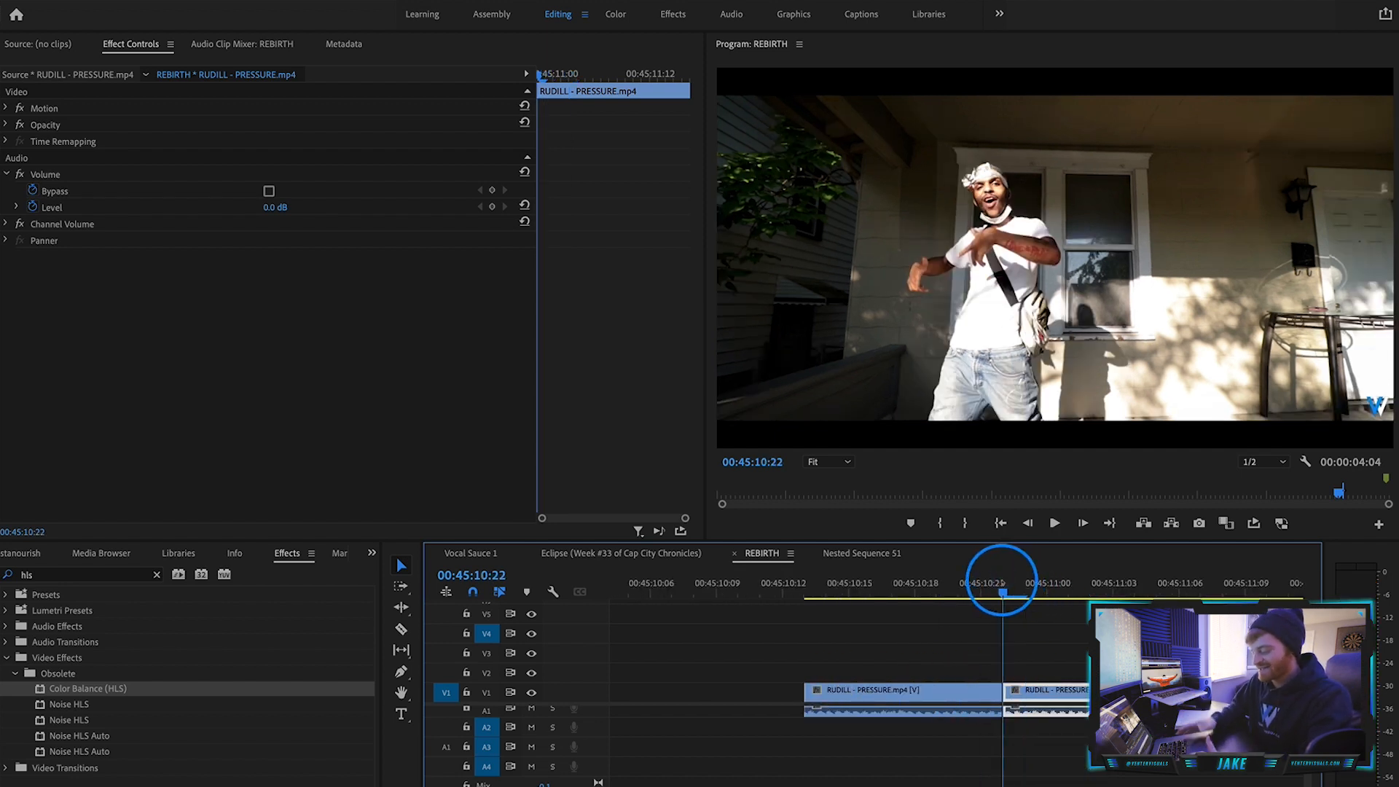
left_click_drag(804, 692, 671, 692)
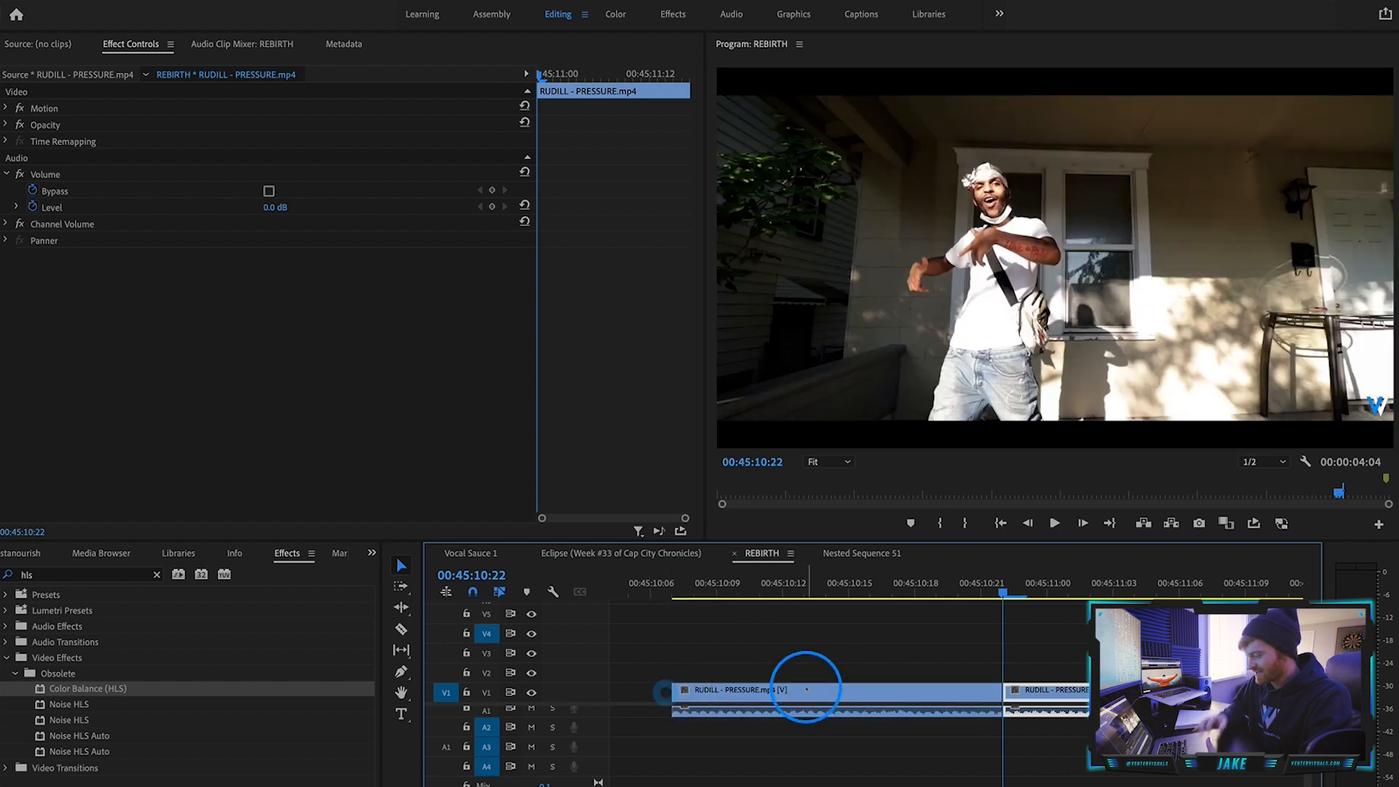
Step: Razor the two clips two frames before and after their shared cut, at 00:45:10:20 and 00:45:11:00
left_click(1025, 682)
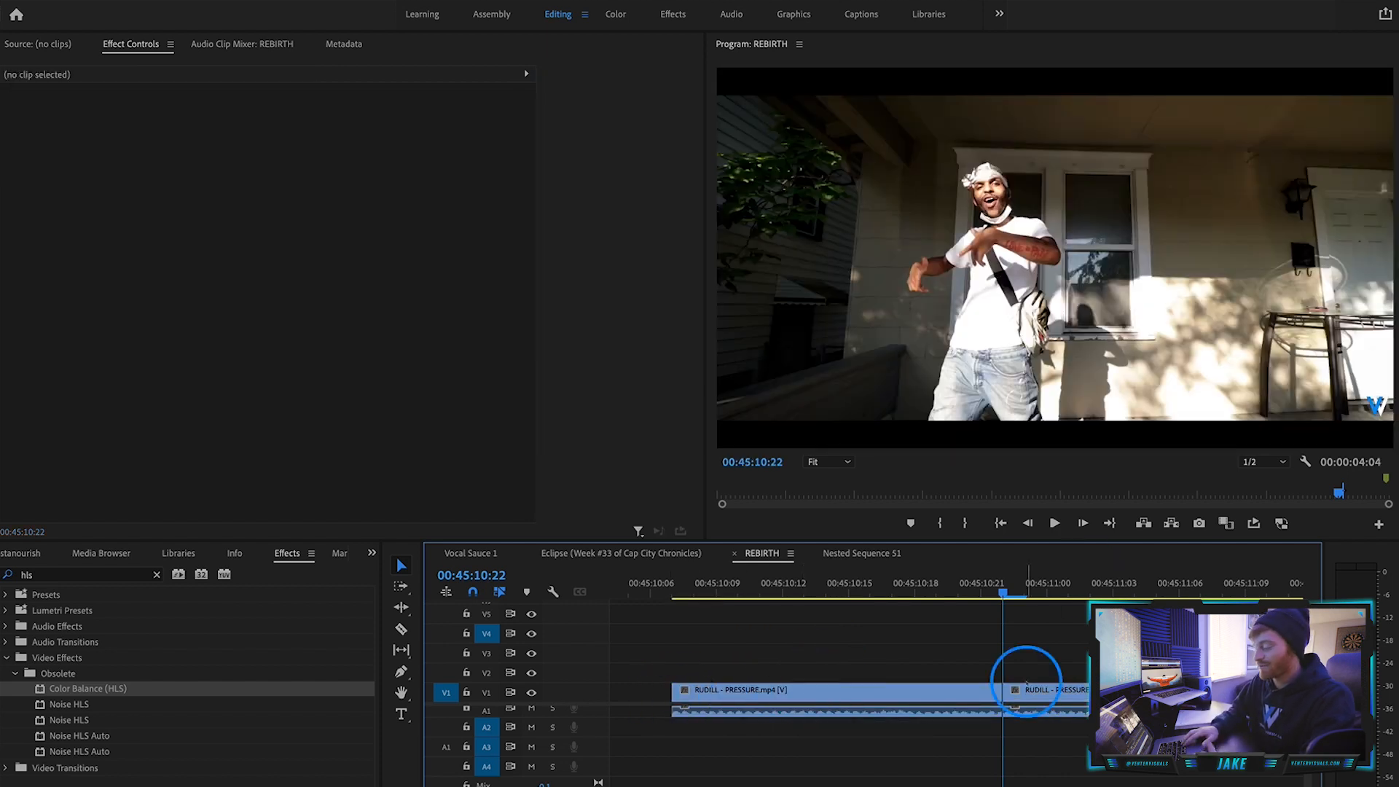
key("Left")
key("Left")
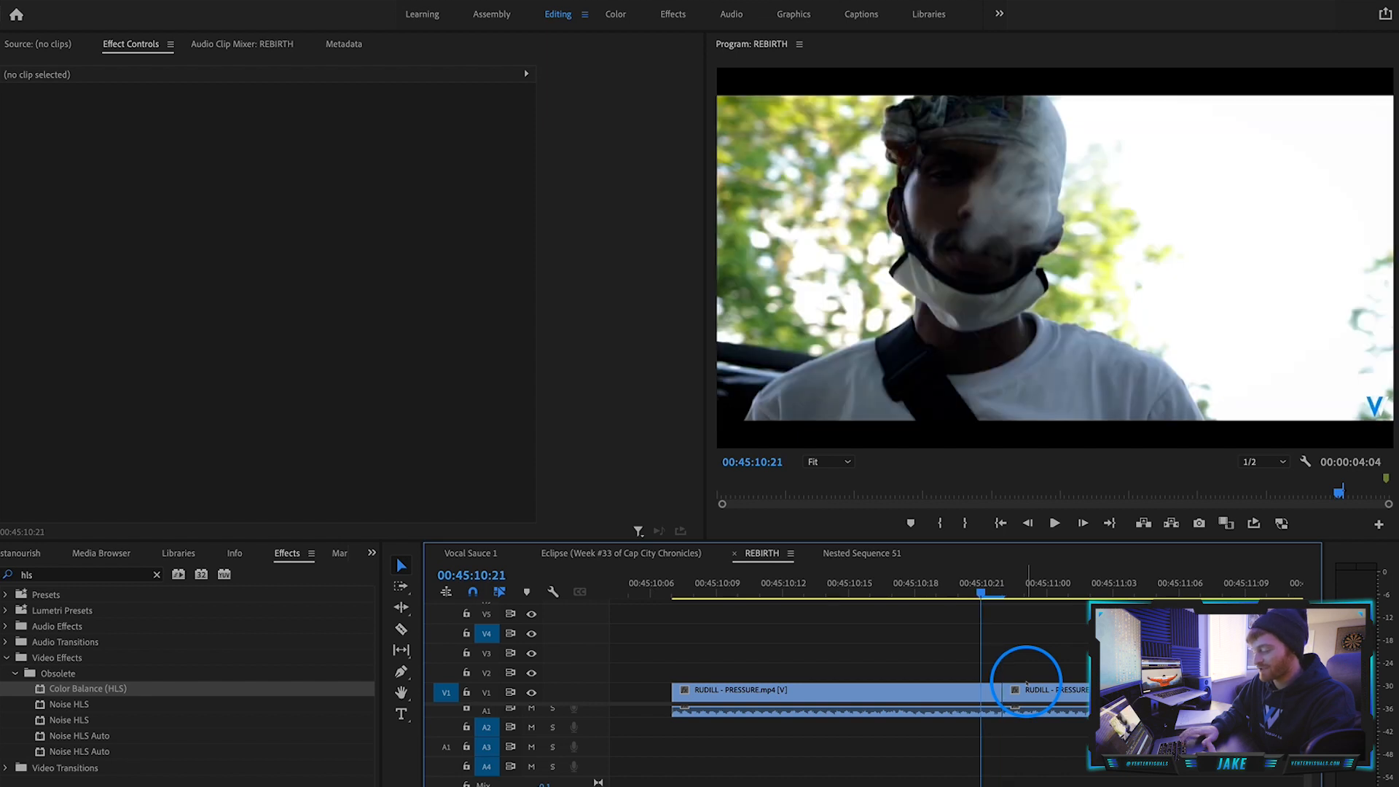
key("c")
key("Right")
key("Right")
key("Right")
key("Right")
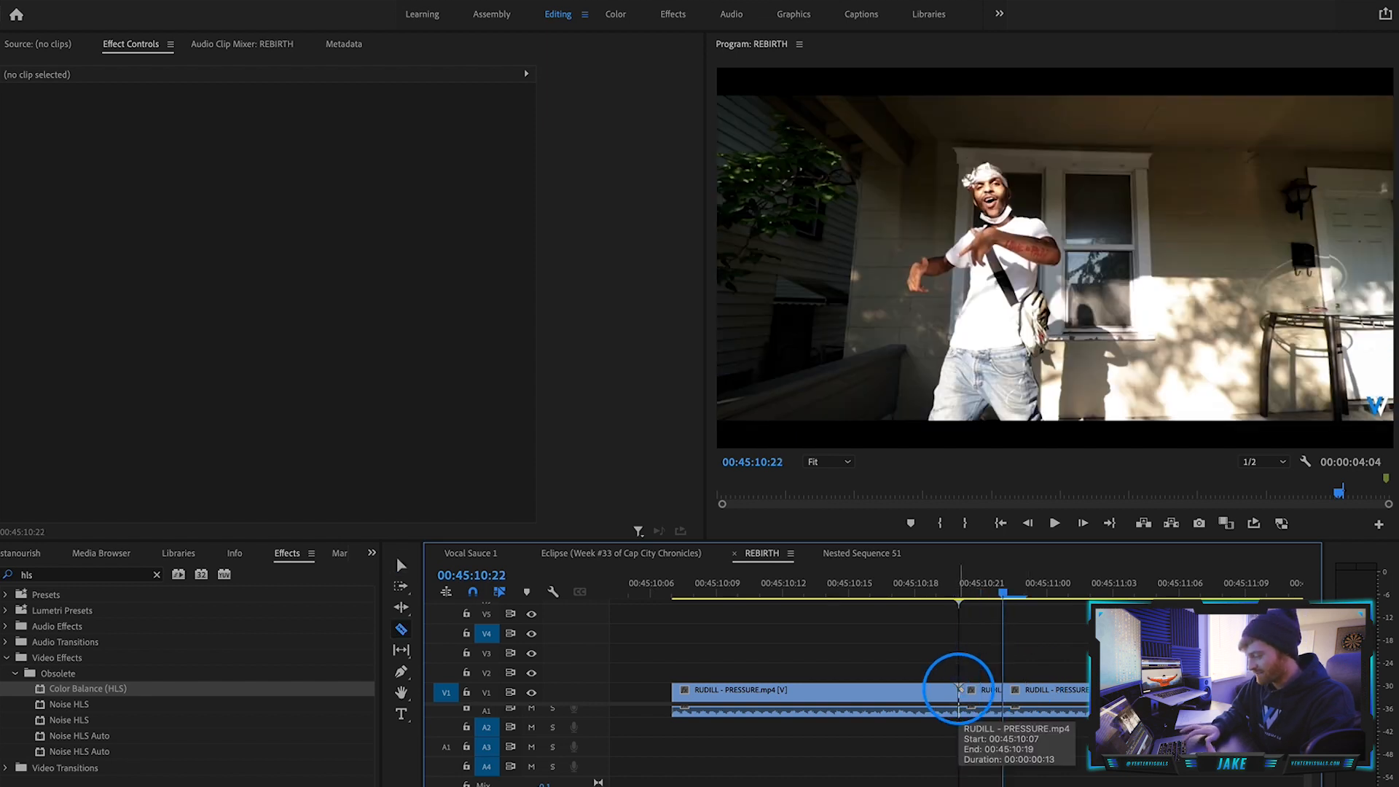
left_click(1048, 693)
Step: Nest the two short clip pieces on either side of the shared cut into one nested sequence, keeping the default name
key("v")
left_click_drag(1030, 663, 990, 694)
right_click(991, 693)
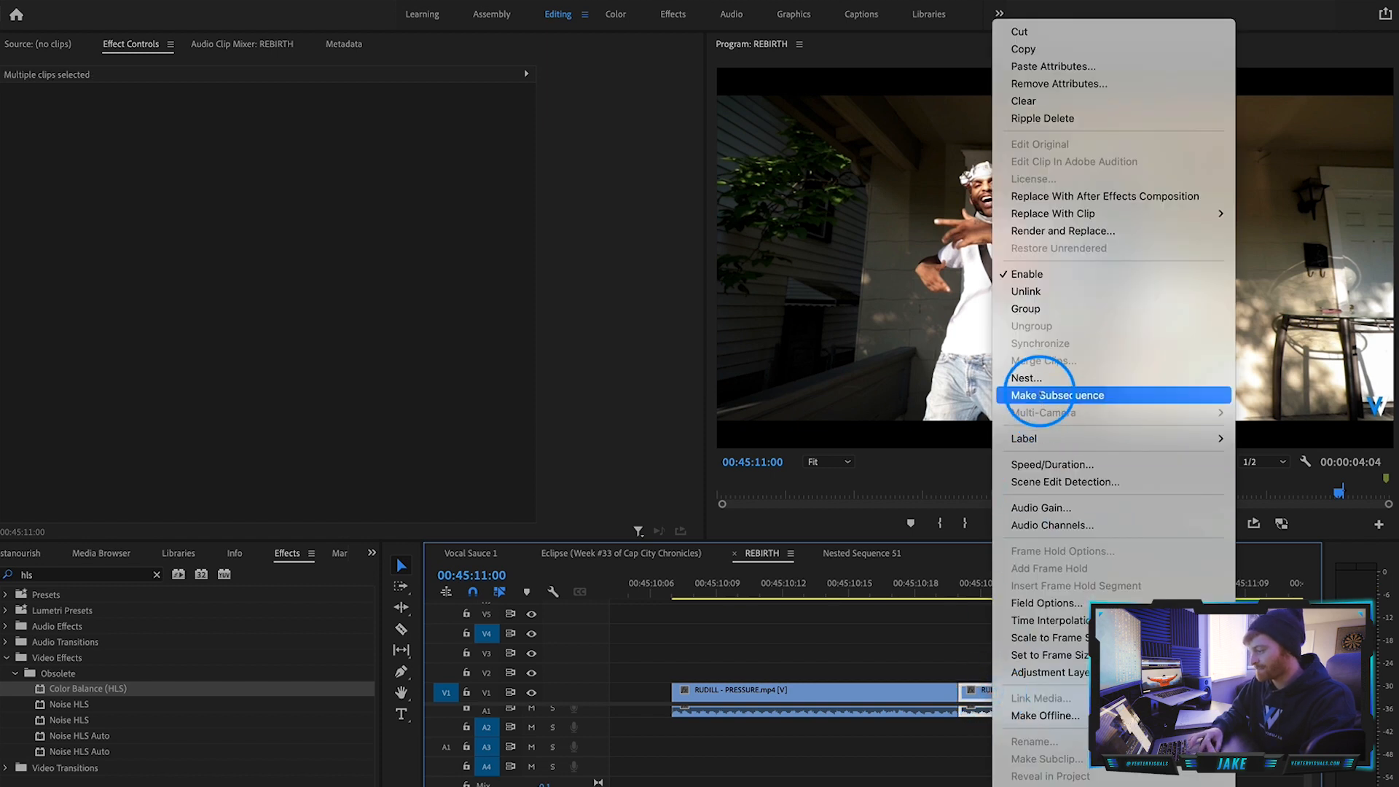
left_click(1034, 377)
left_click(732, 437)
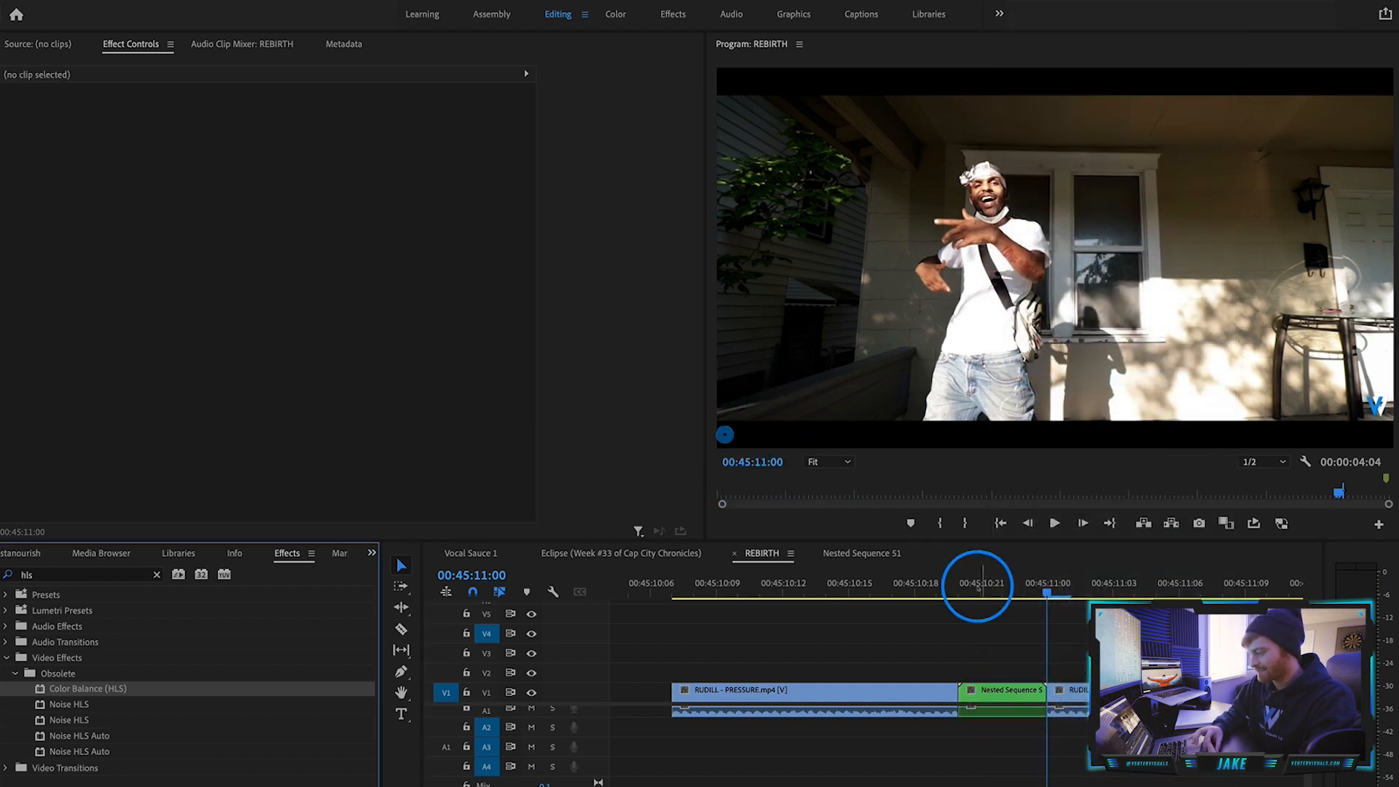
Step: Clear the effects search and apply the "GLITCH TRANSTION EXAMPLE" preset to the new nested sequence
left_click(1002, 594)
left_click(156, 574)
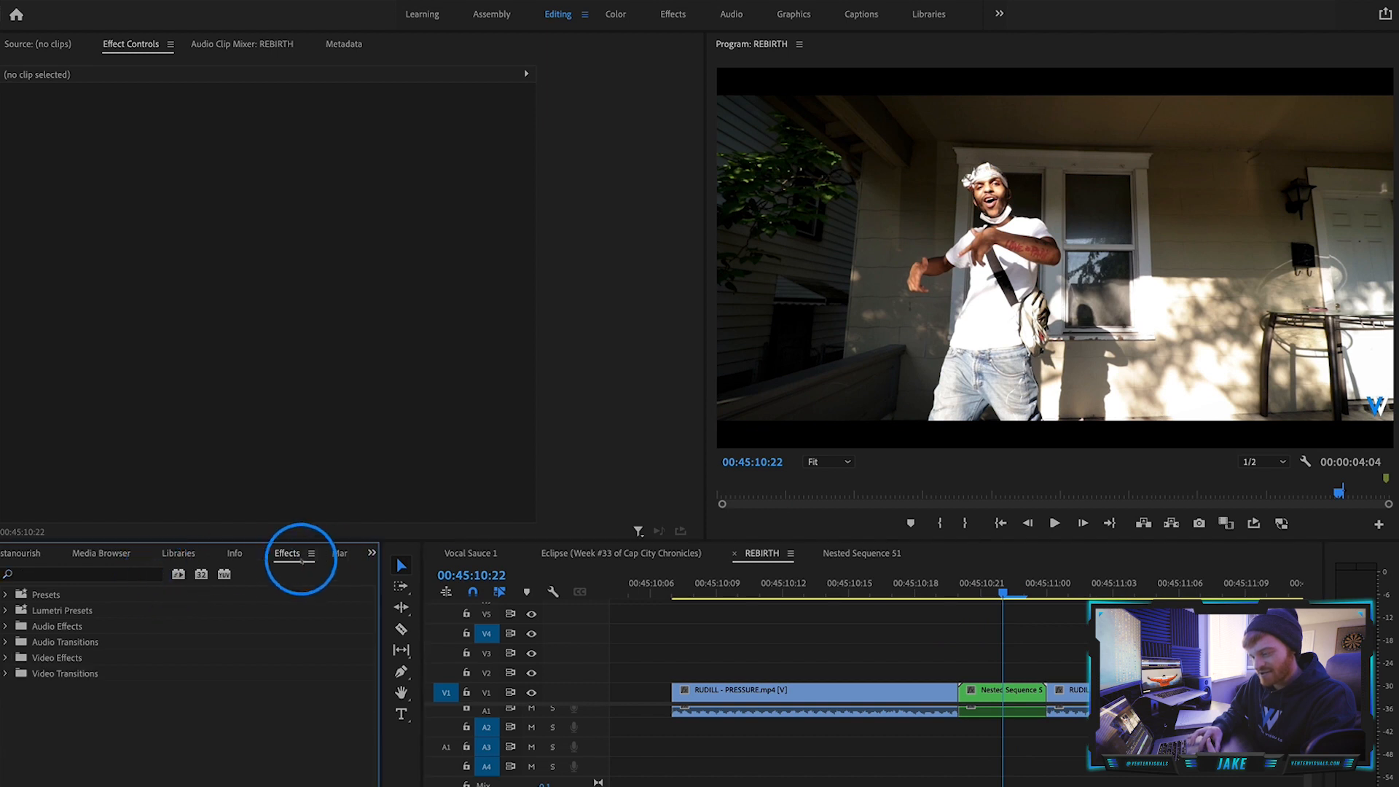
left_click(6, 594)
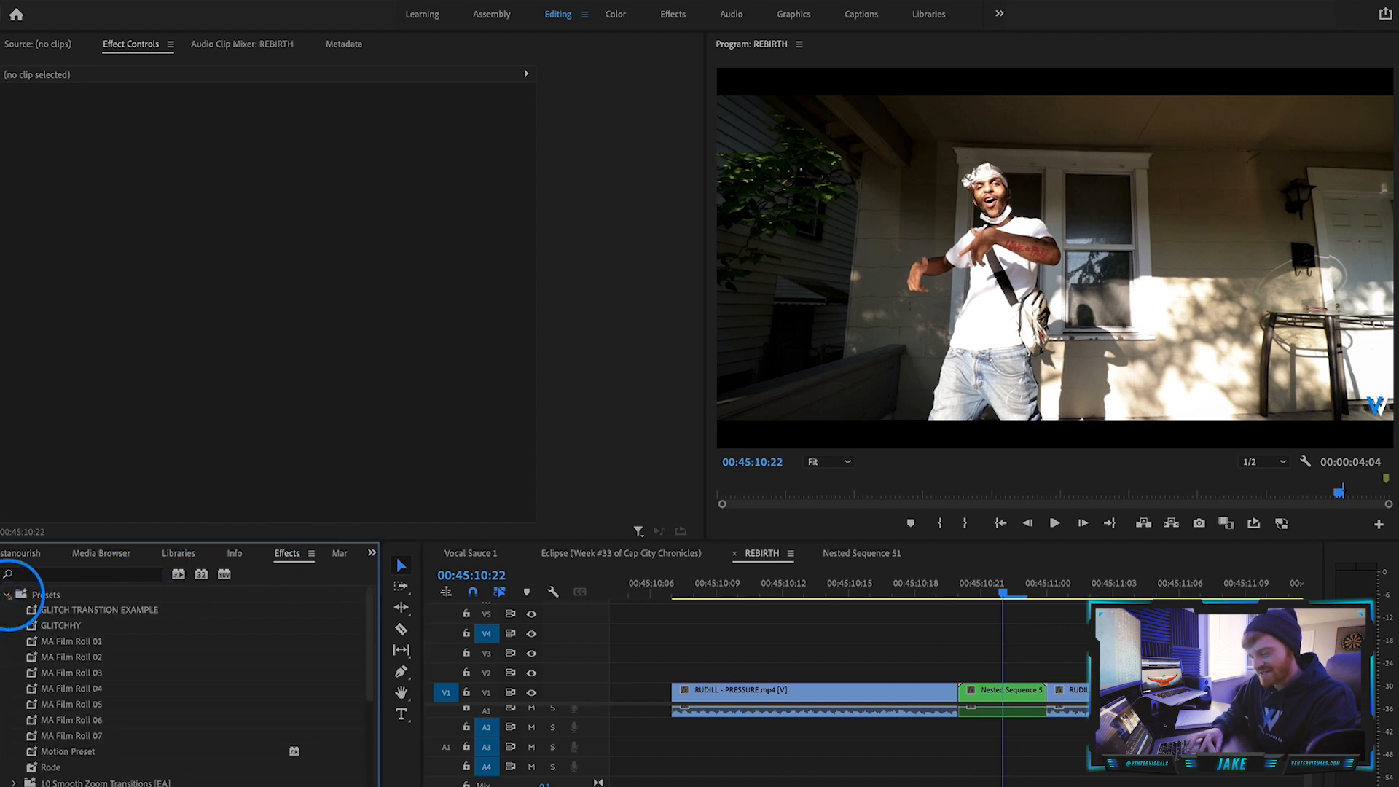
left_click(56, 611)
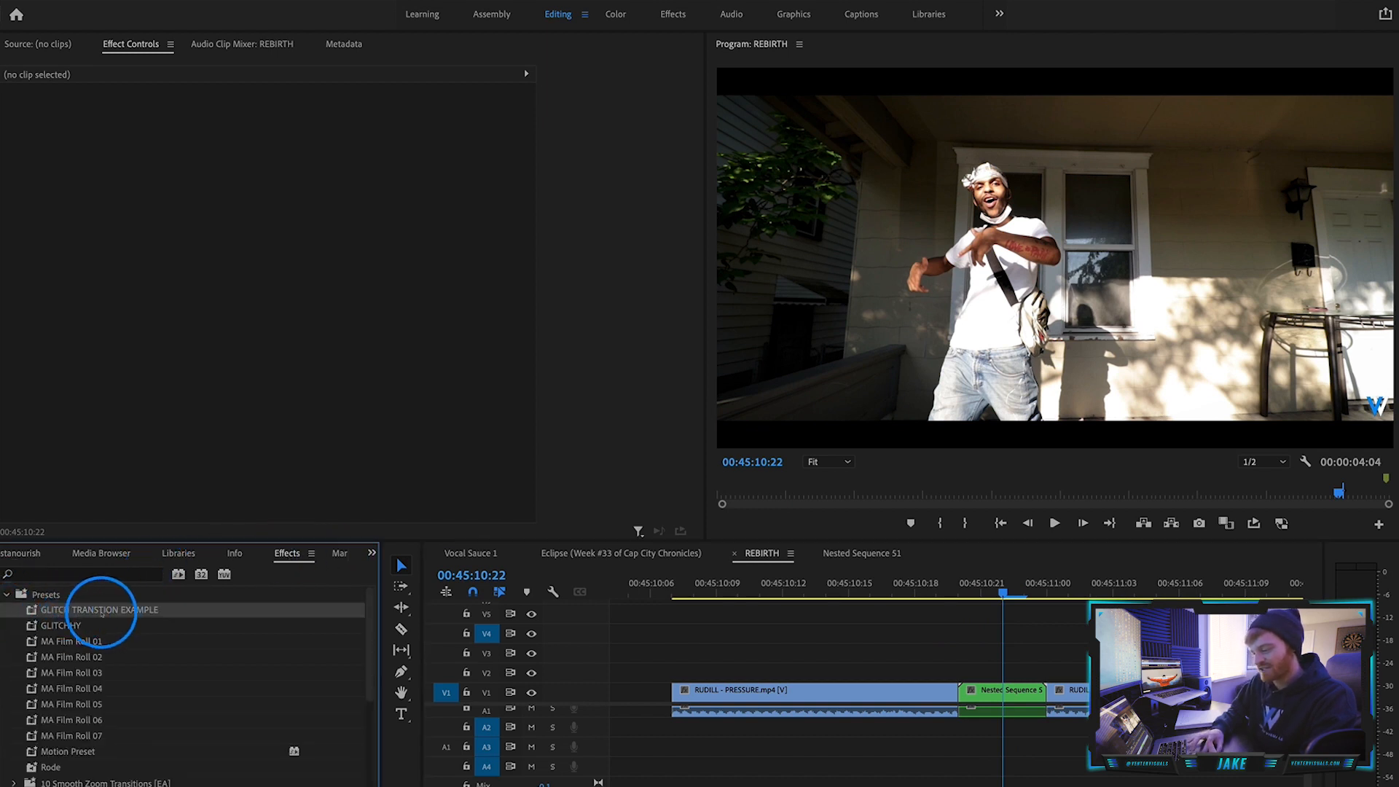
left_click_drag(949, 677, 985, 689)
Step: Play back the glitch transition across the cut, replaying it from 00:45:10:18
left_click_drag(977, 586, 871, 614)
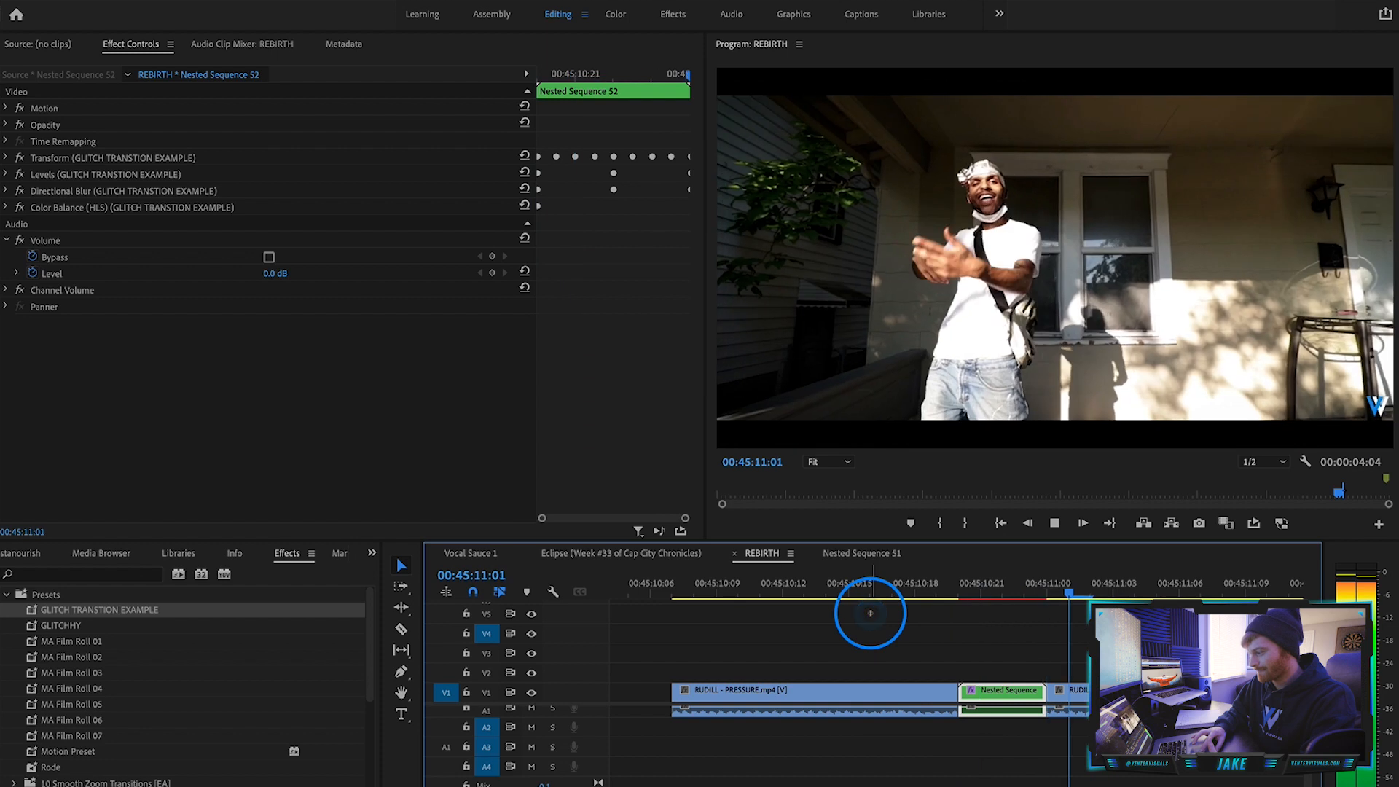
key("space")
scroll(718, 659, "left", 4)
scroll(719, 658, "down", 4)
left_click(675, 591)
key("space")
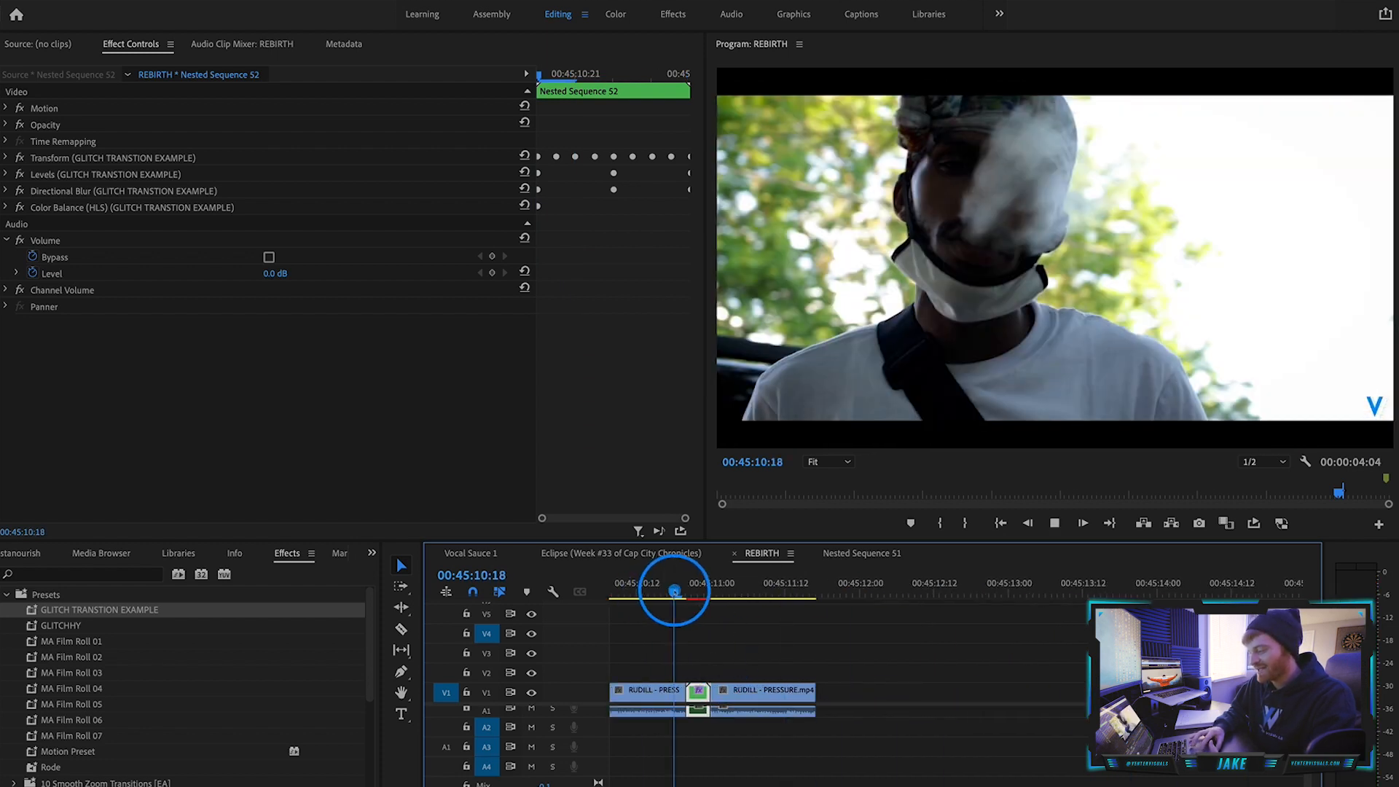
key("space")
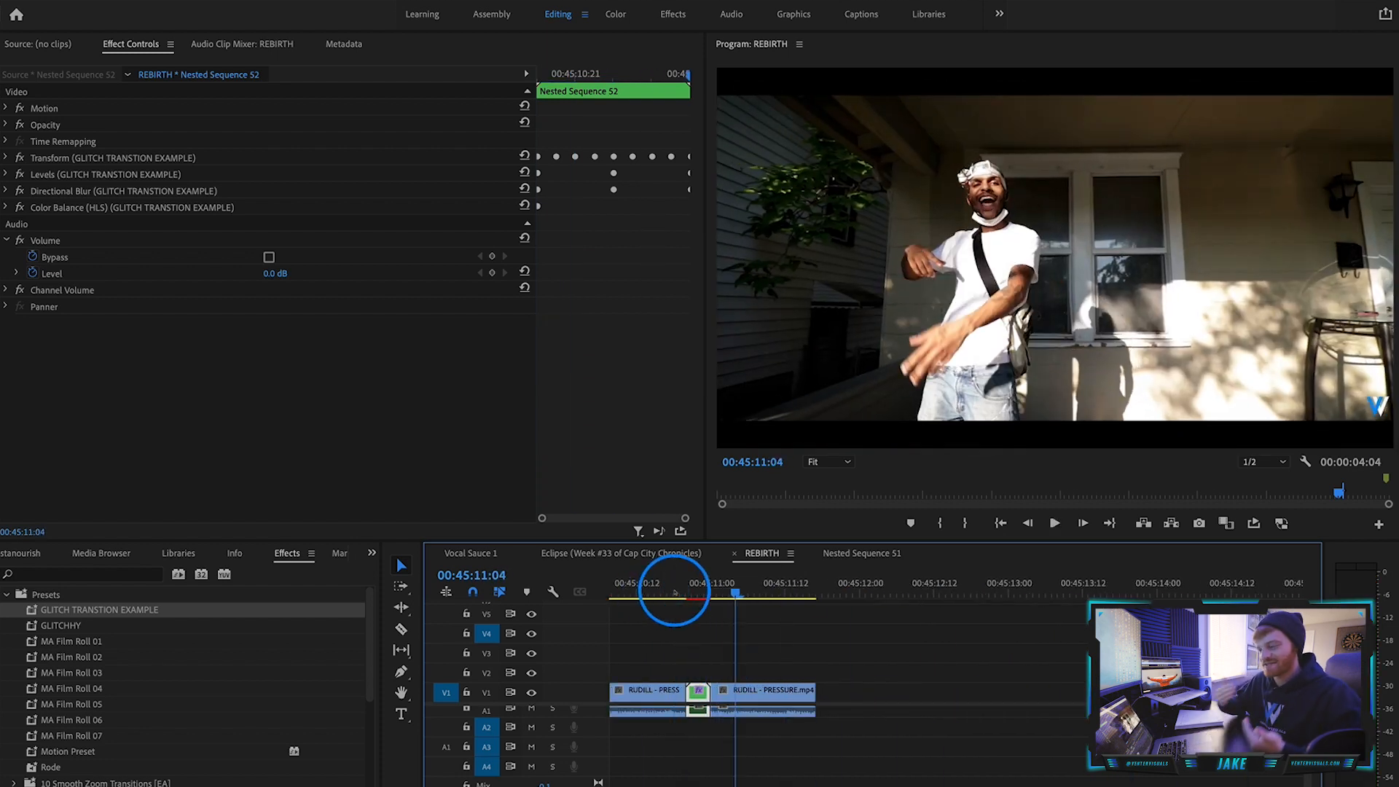